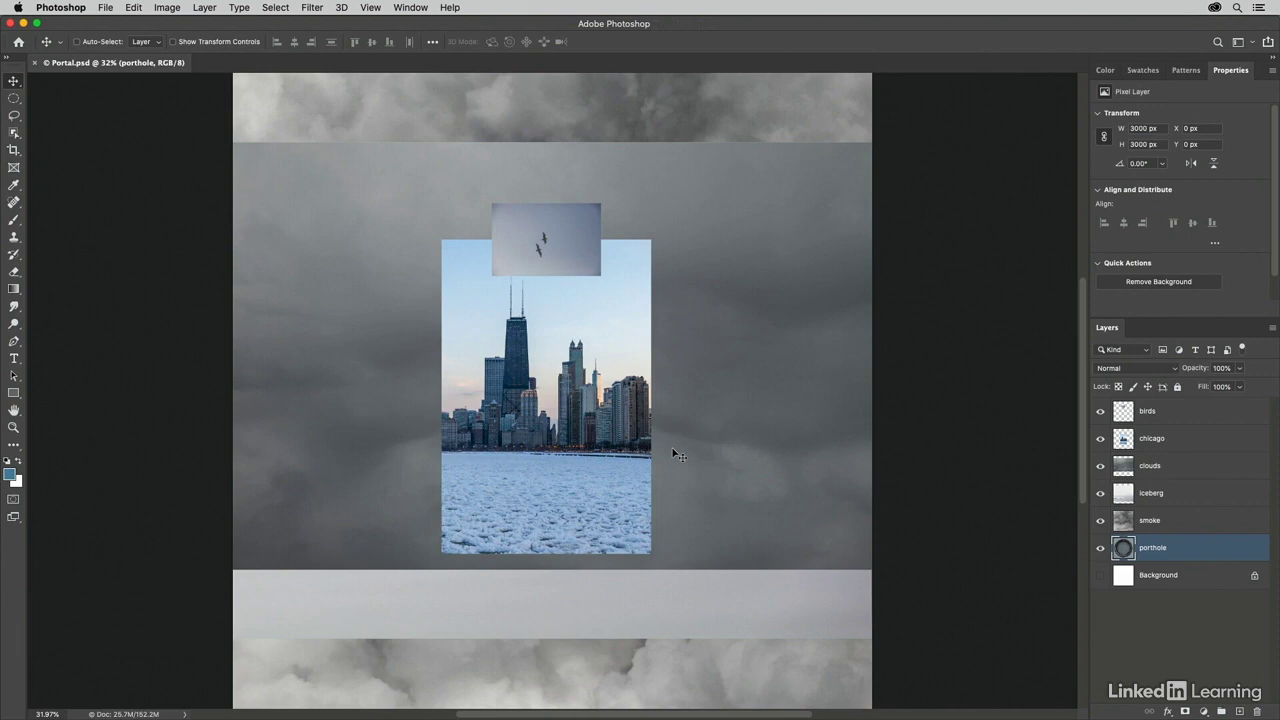
Hide the birds, chicago, clouds, iceberg and smoke layers, leaving the porthole layer showing
left_click(1101, 411)
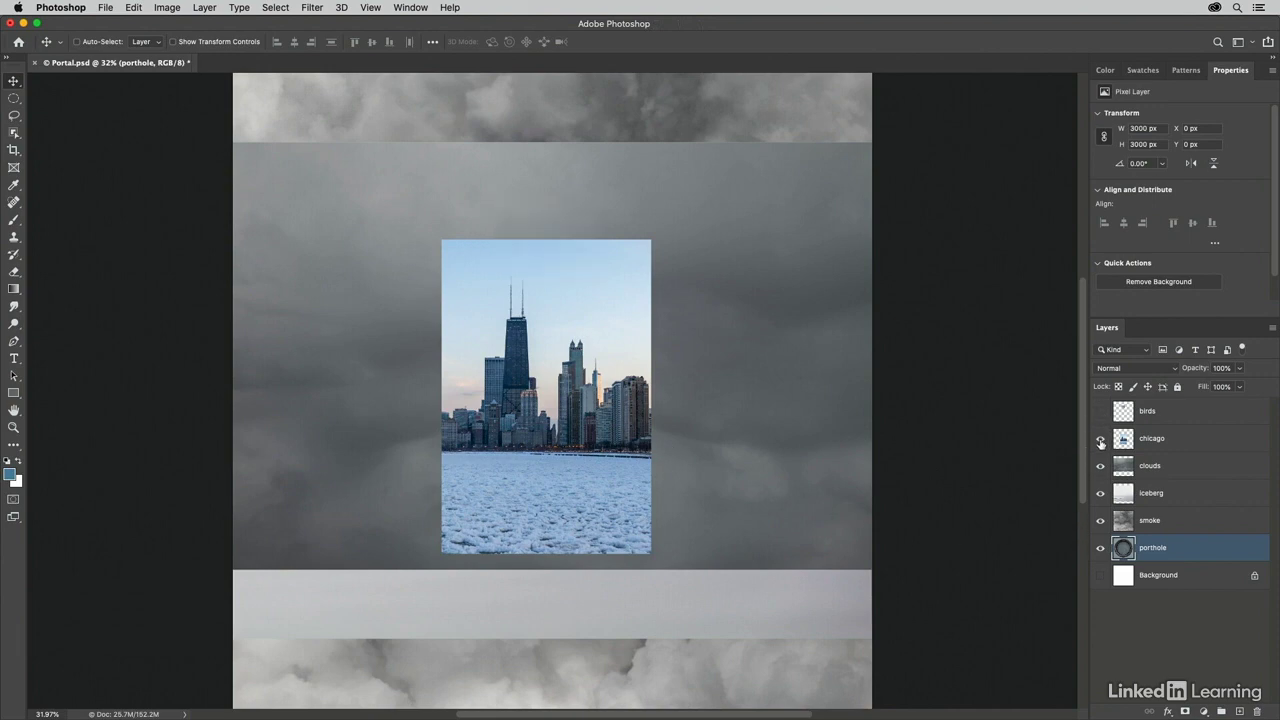
left_click(1101, 440)
left_click(1101, 466)
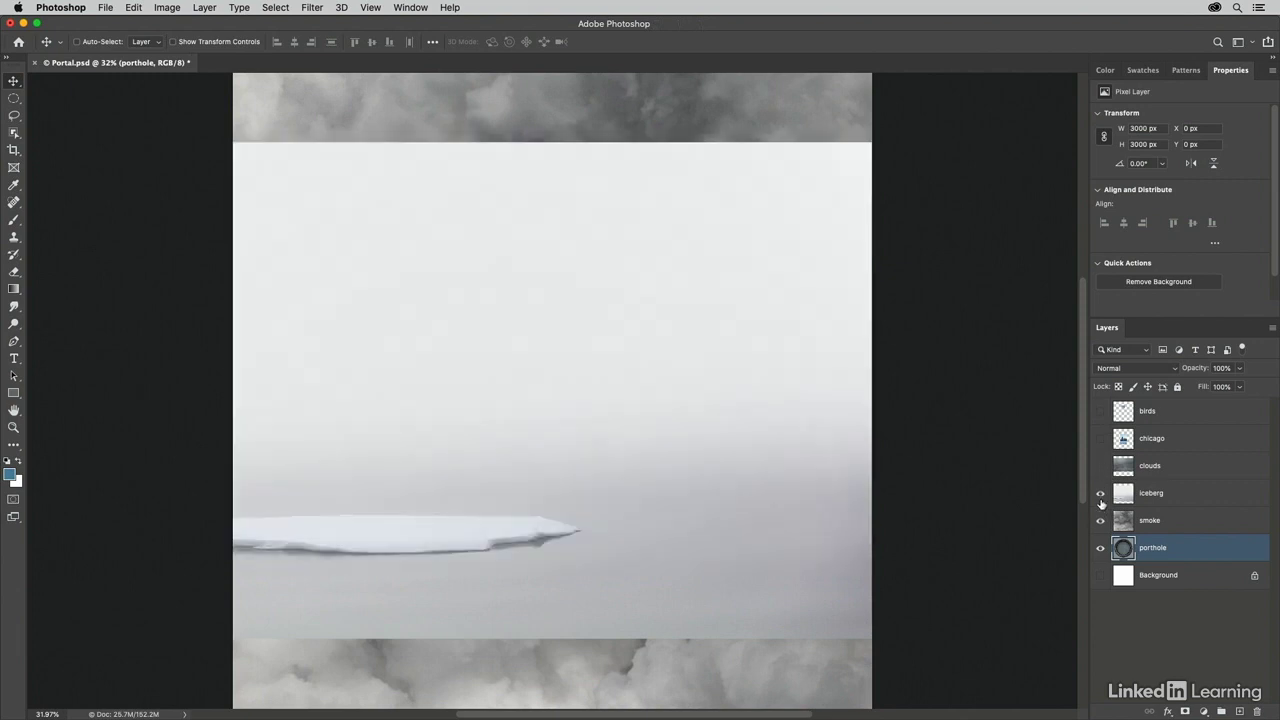
left_click(1101, 493)
left_click(1101, 520)
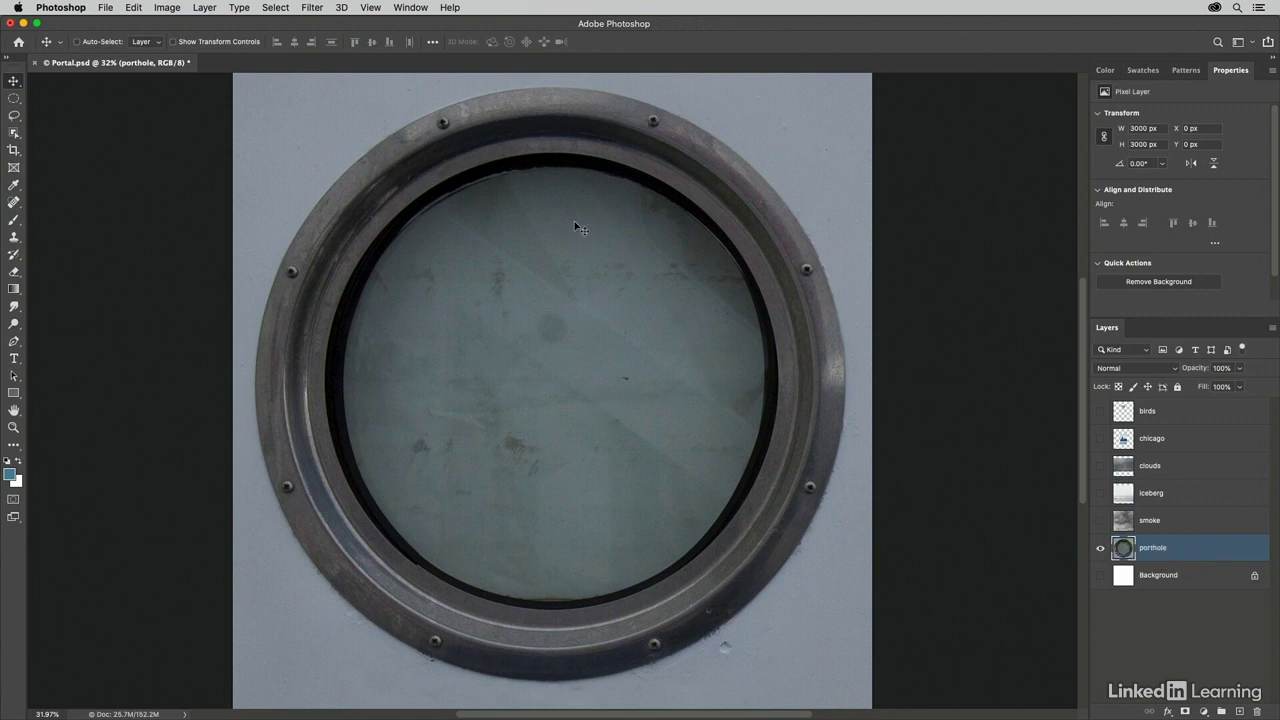
Show the rulers and place guides along the porthole opening's upper edge at about 383 px and left edge at about 427 px
left_click(371, 8)
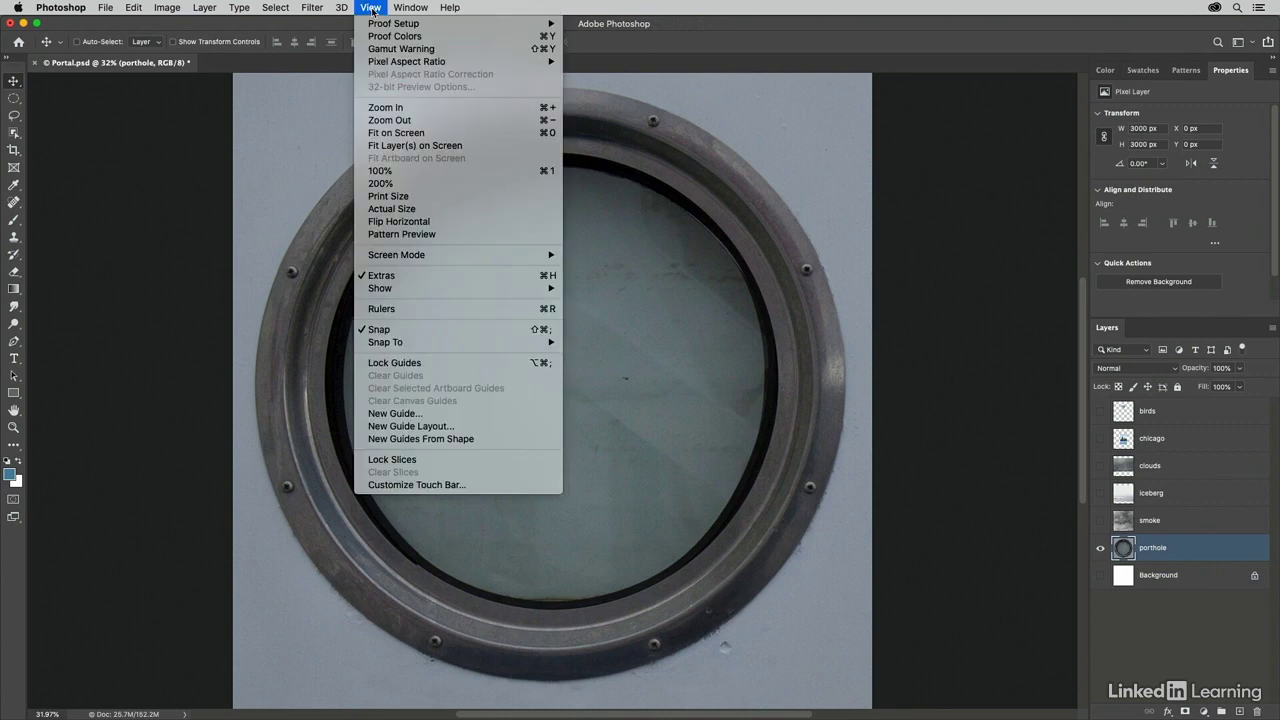
left_click(398, 309)
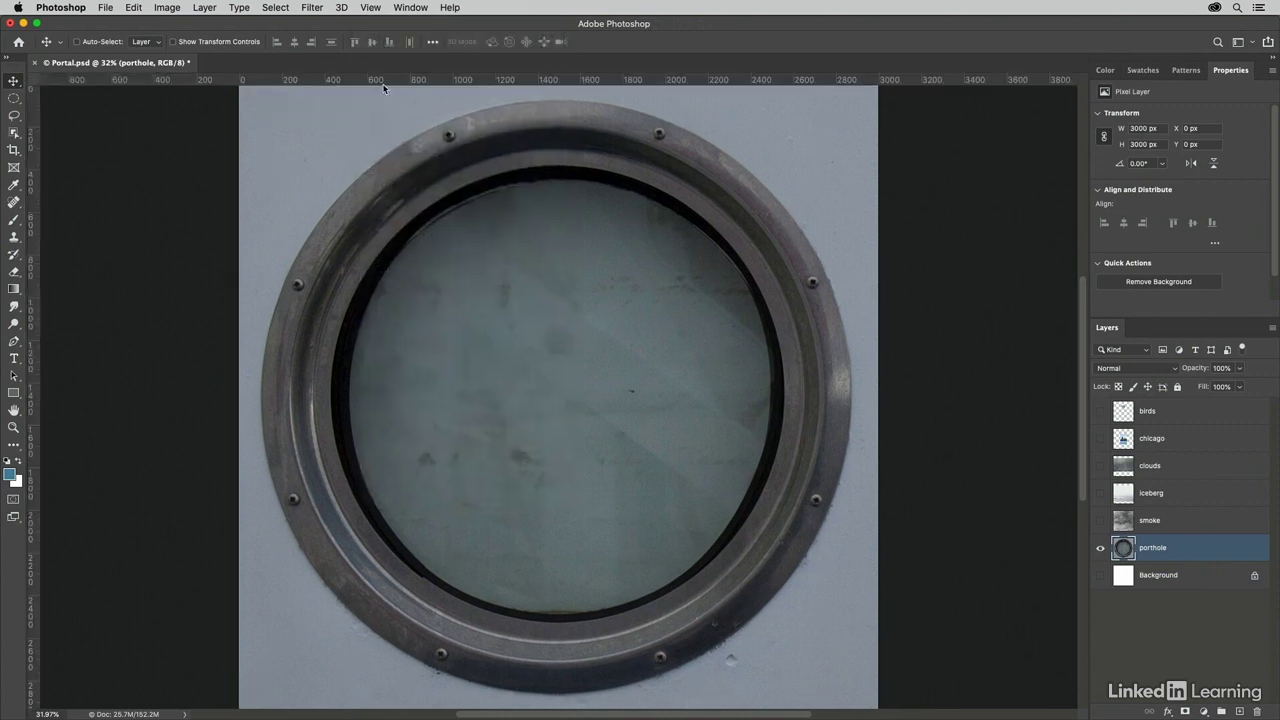
left_click_drag(383, 83, 375, 165)
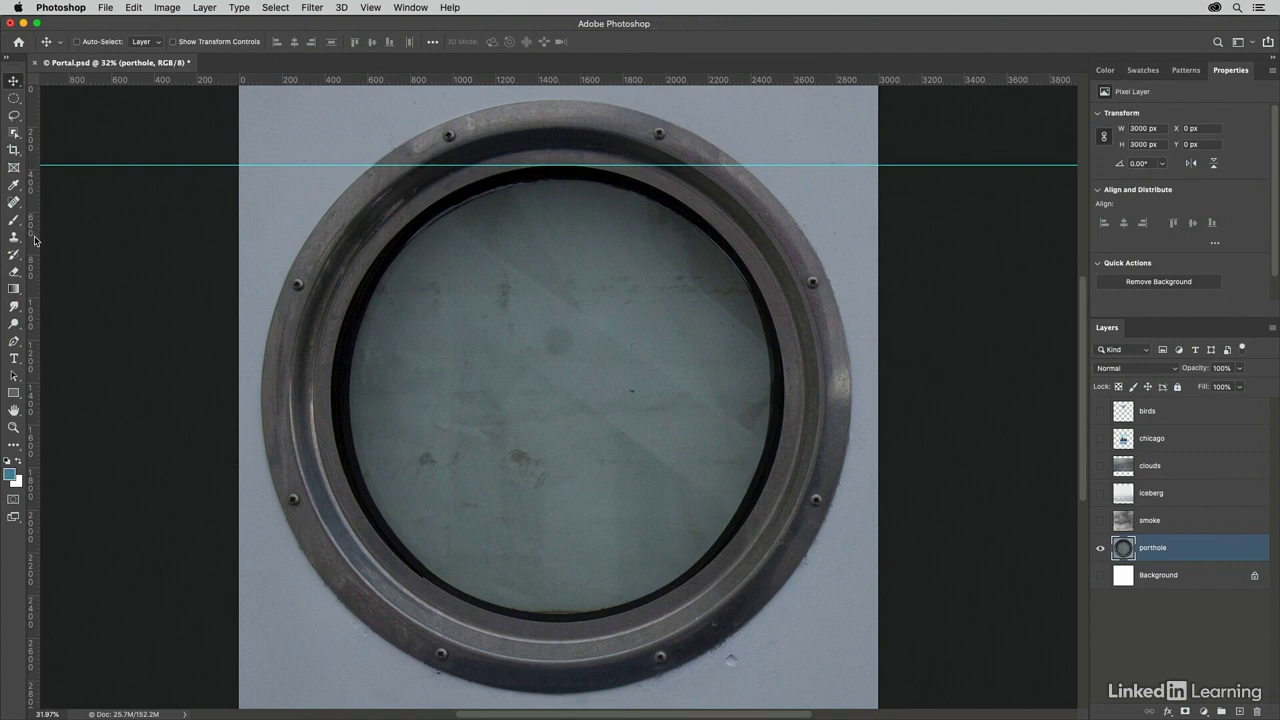
left_click_drag(34, 240, 330, 221)
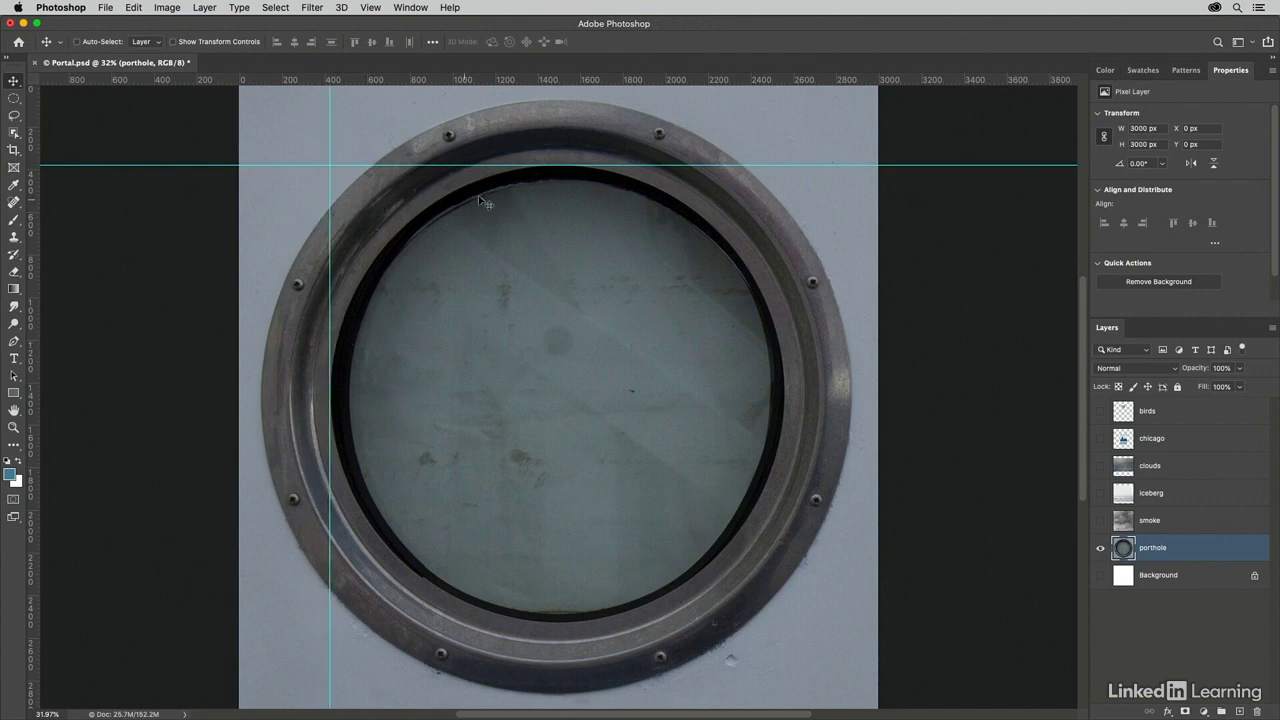
Draw an elliptical selection of about 2146 by 2143 px around the porthole opening, starting from the guides' intersection
left_click(14, 98)
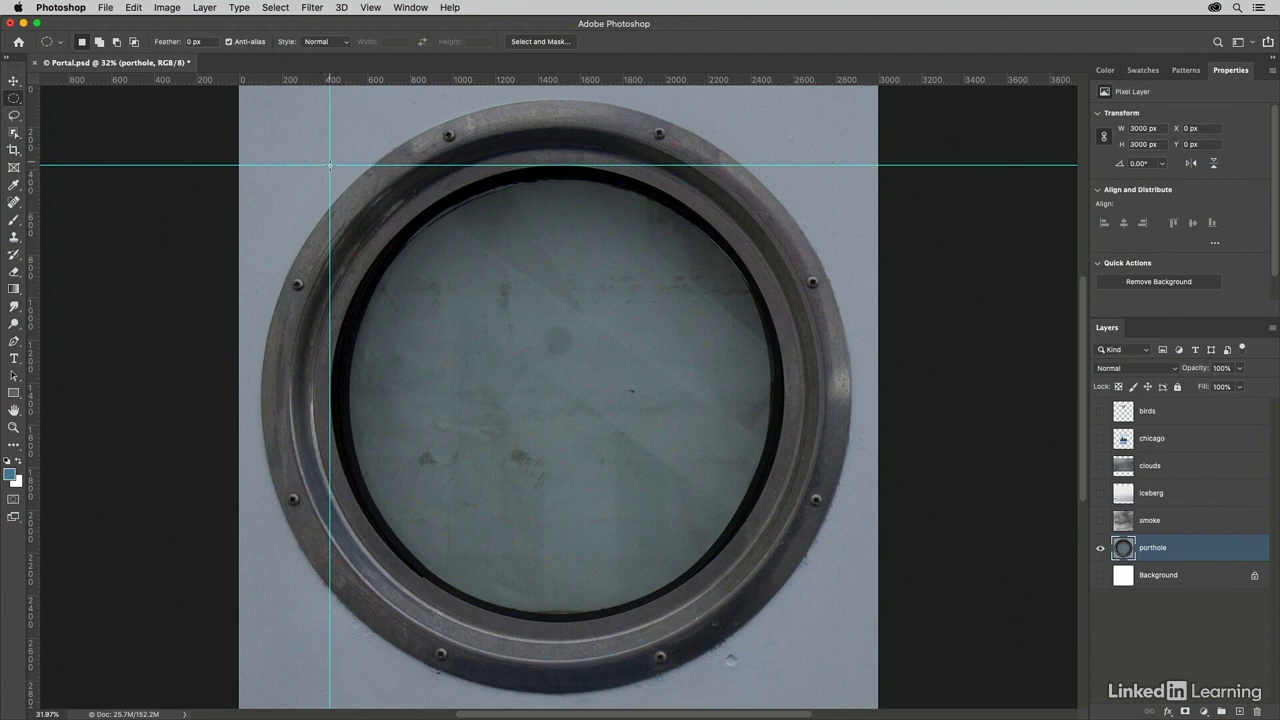
mouse_move(330, 165)
left_mouse_down()
mouse_move(355, 209)
mouse_move(619, 480)
mouse_move(785, 621)
left_mouse_up()
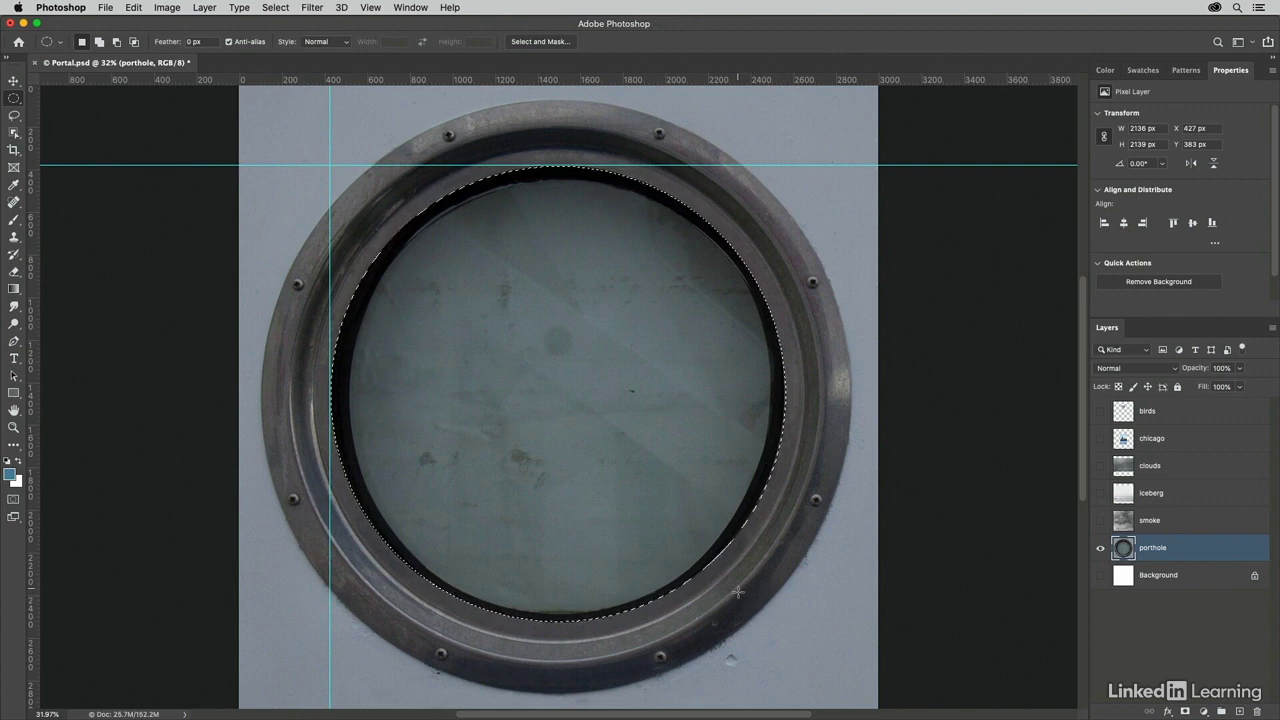
key("super+d")
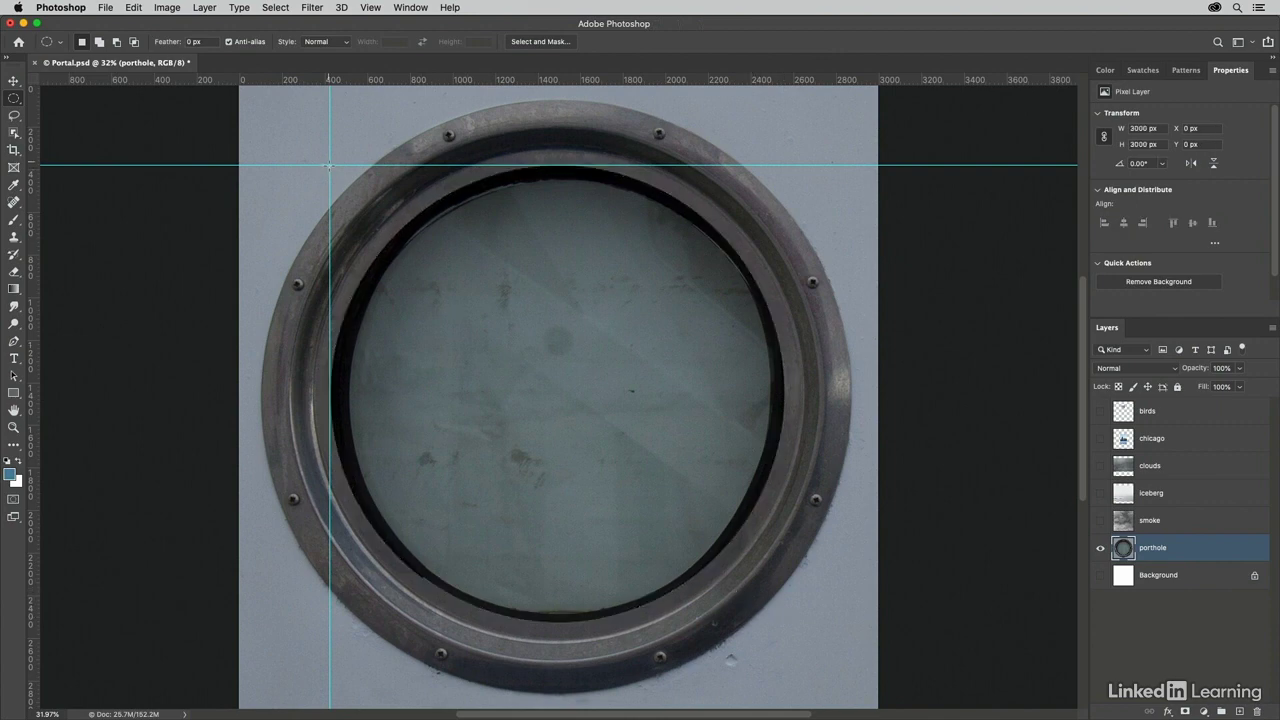
left_click_drag(746, 577, 786, 621)
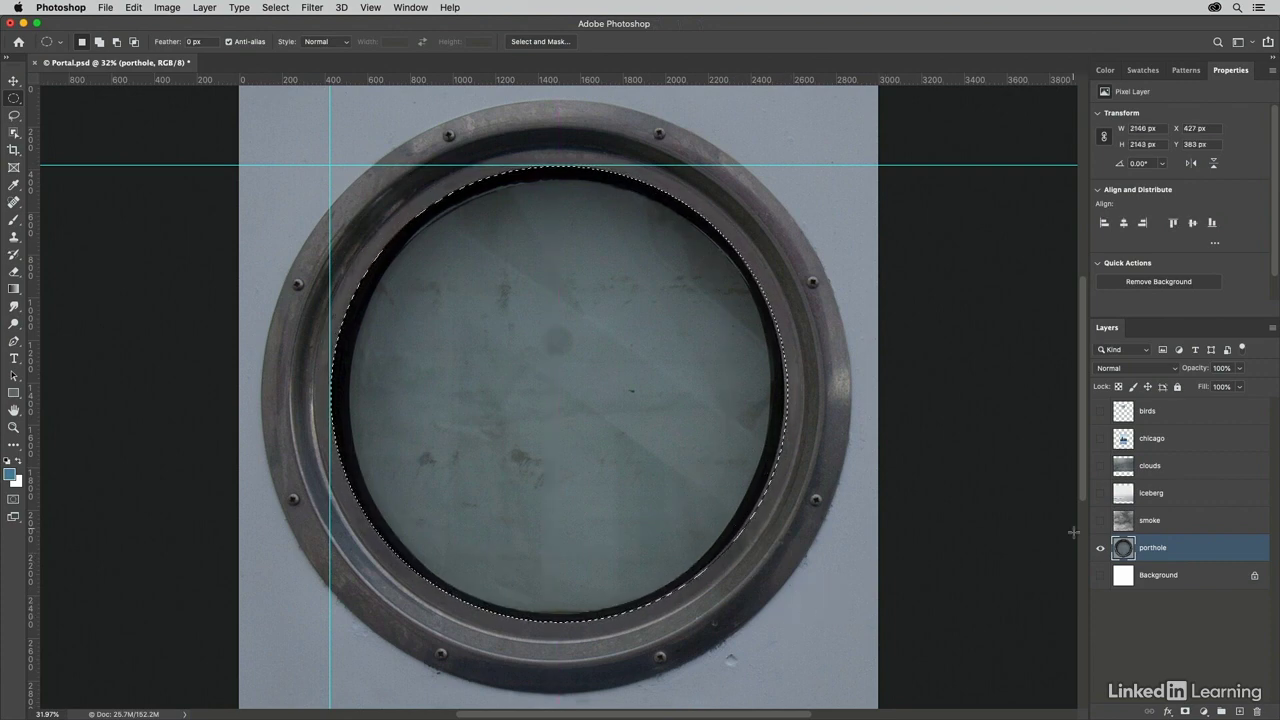
Show the iceberg layer and add a layer mask to it that reveals only the circular selection
left_click(1175, 494)
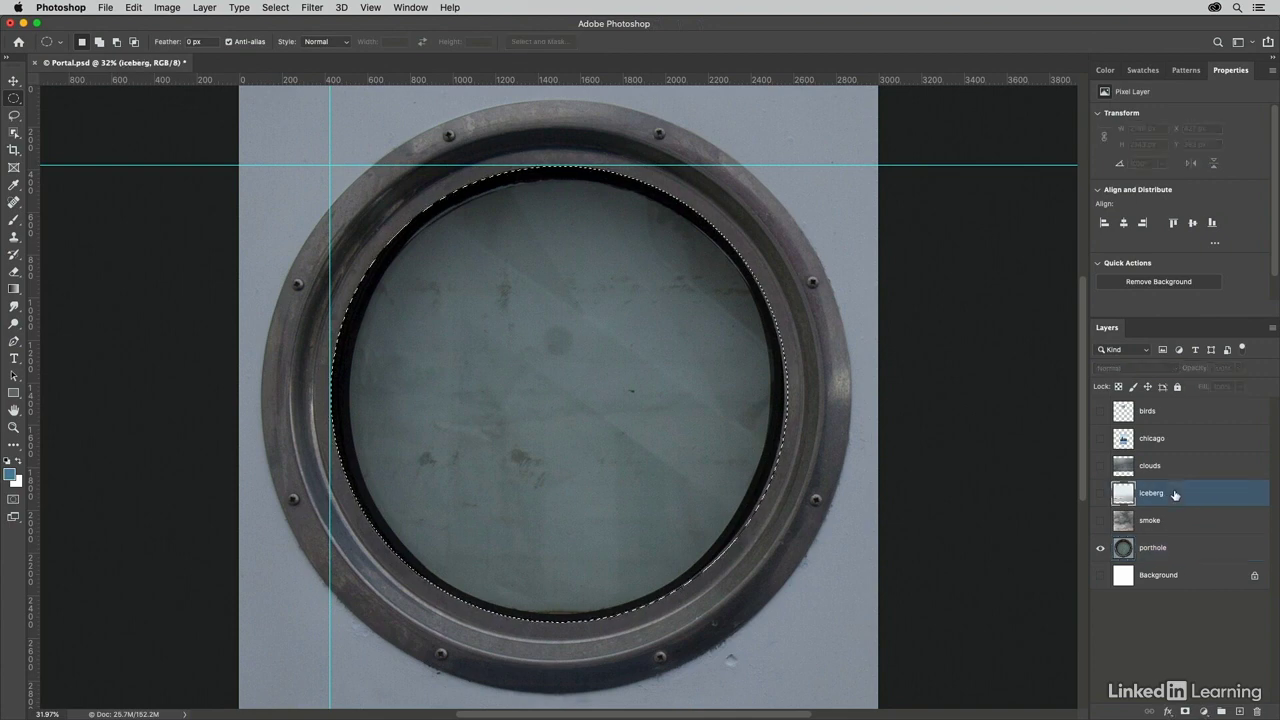
left_click(1101, 494)
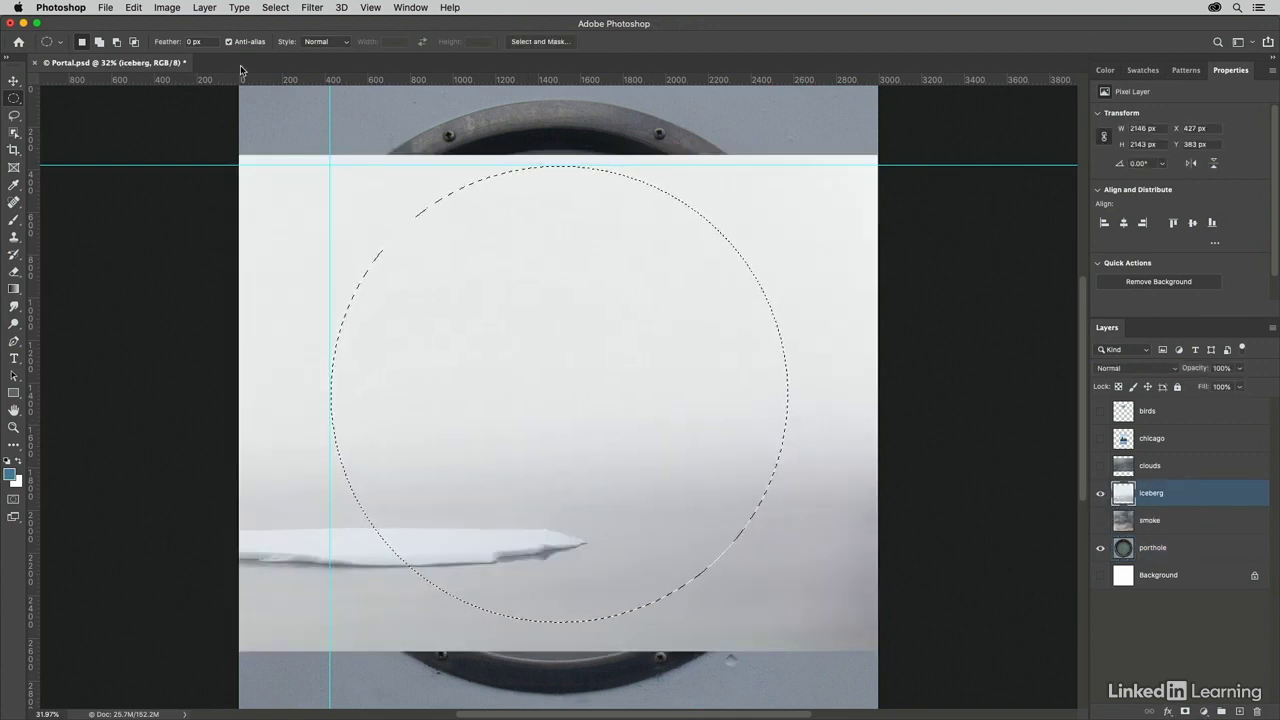
left_click(205, 8)
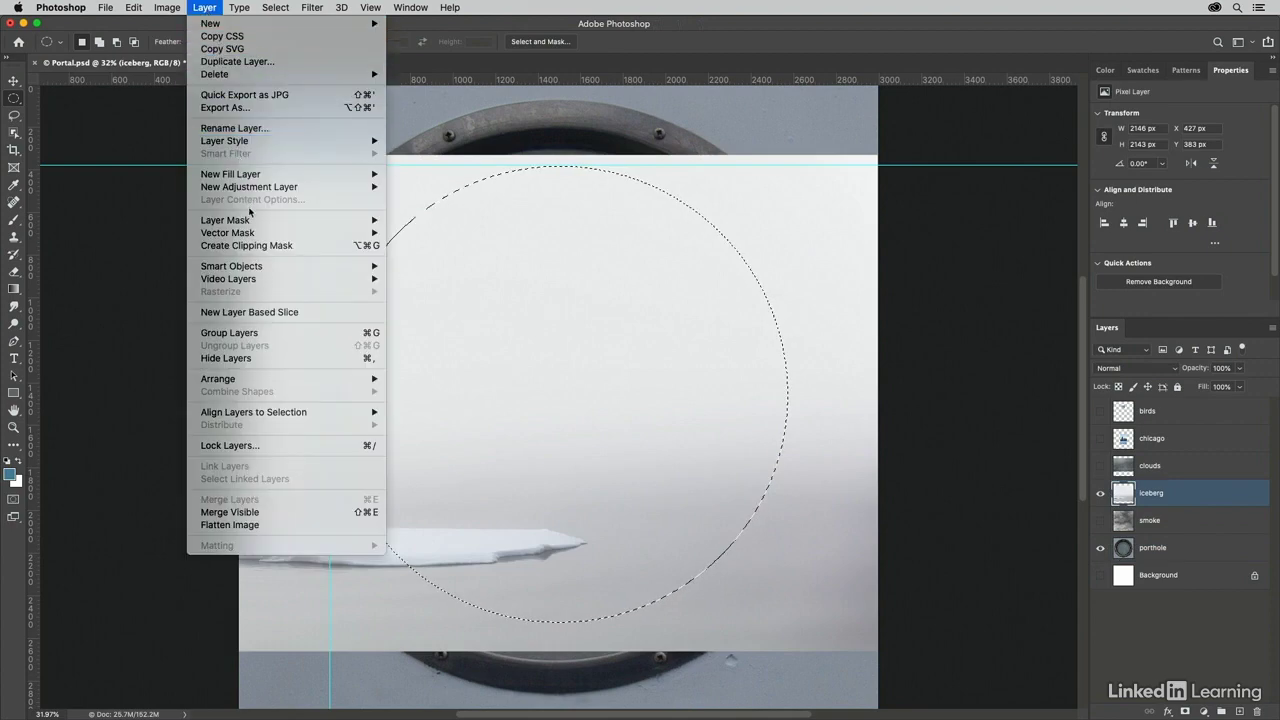
mouse_move(254, 222)
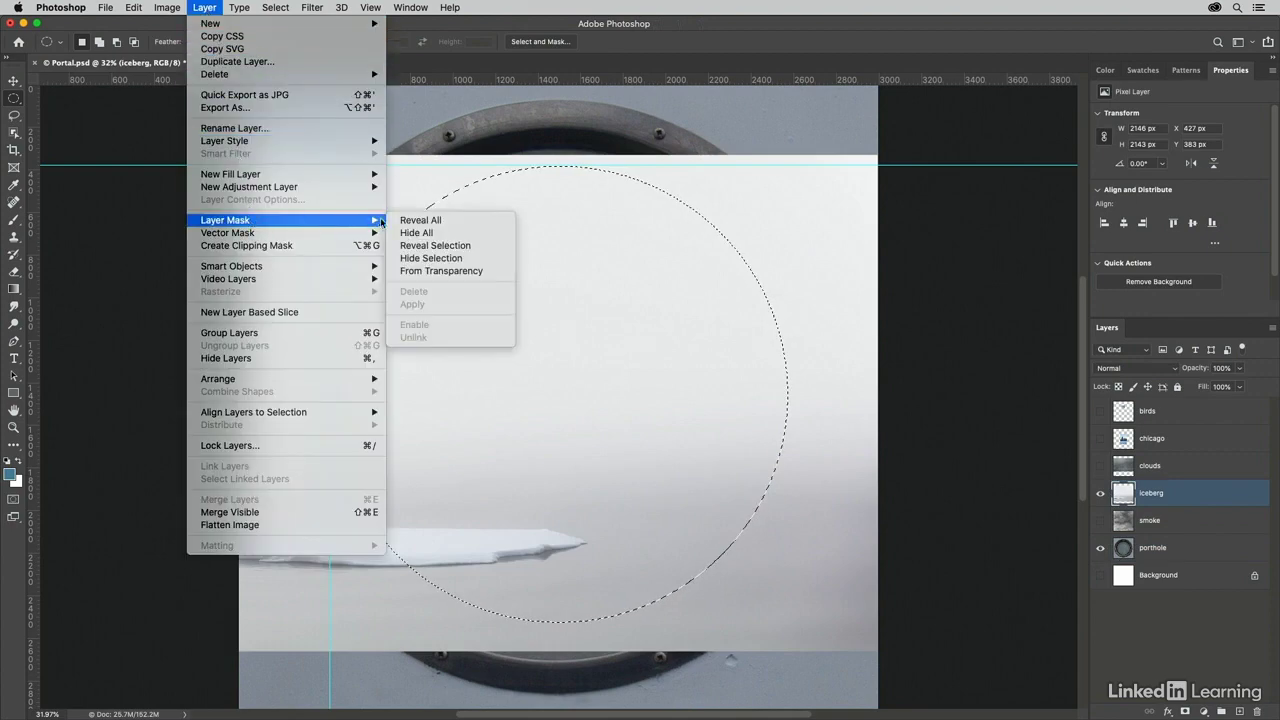
left_click(497, 248)
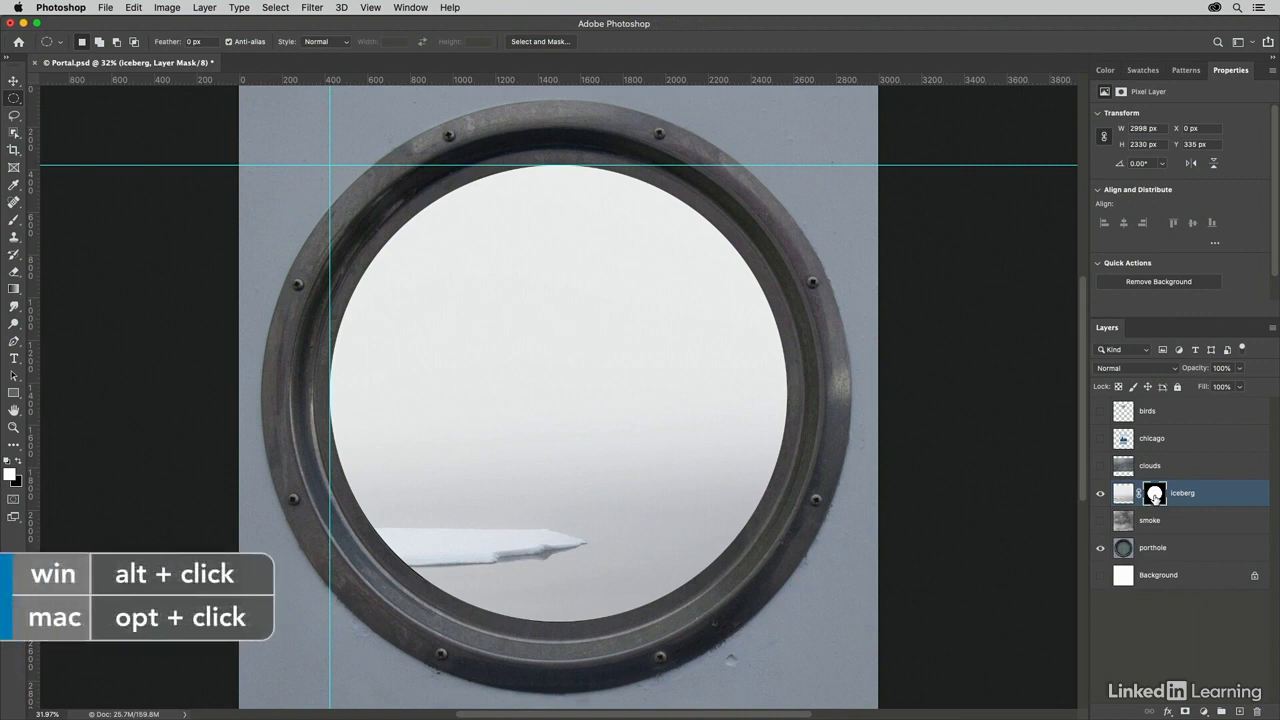
View the iceberg layer's mask on its own, return to the image, and set the mask's feather to 12 px
left_click(1155, 496, "alt")
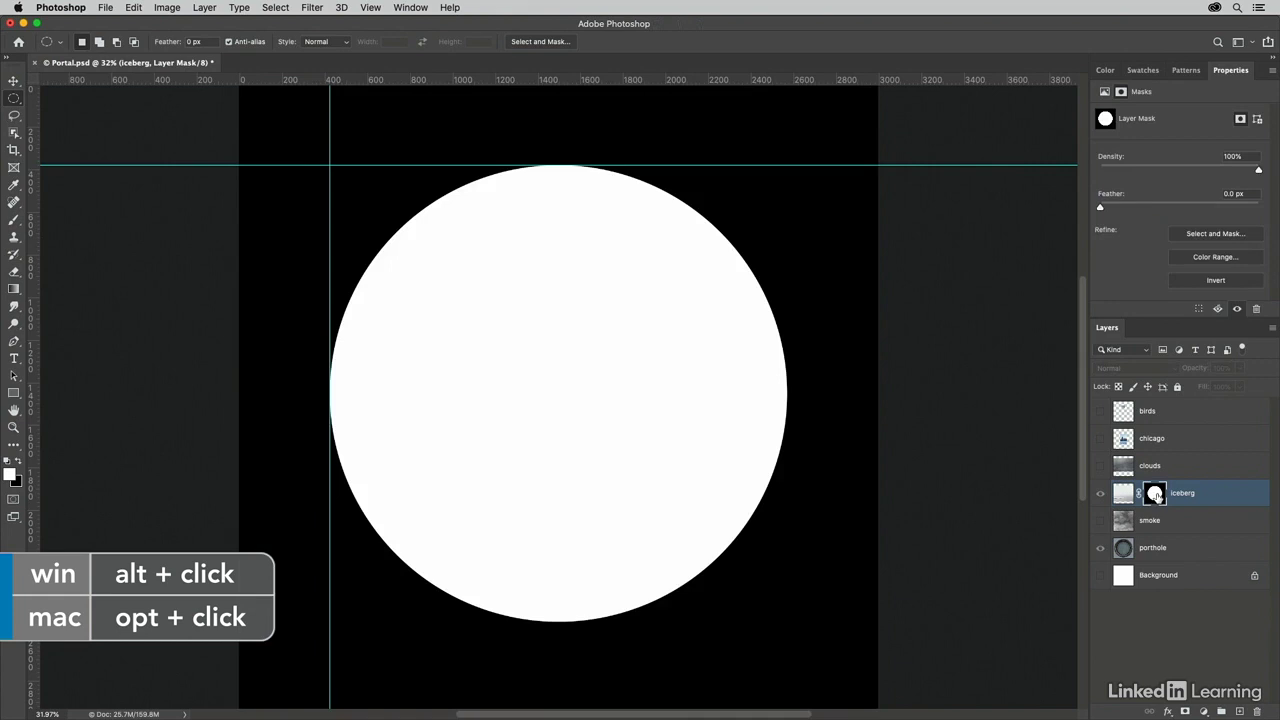
left_click(1101, 496)
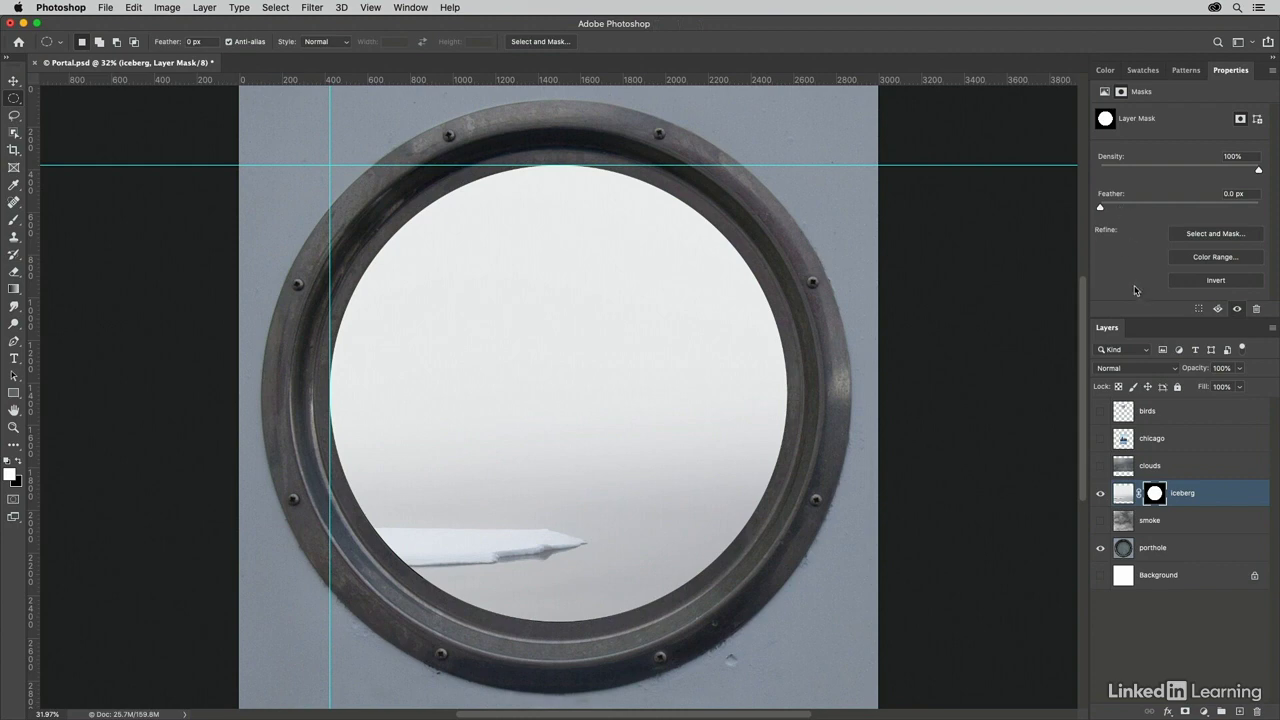
left_click(1155, 493, "alt")
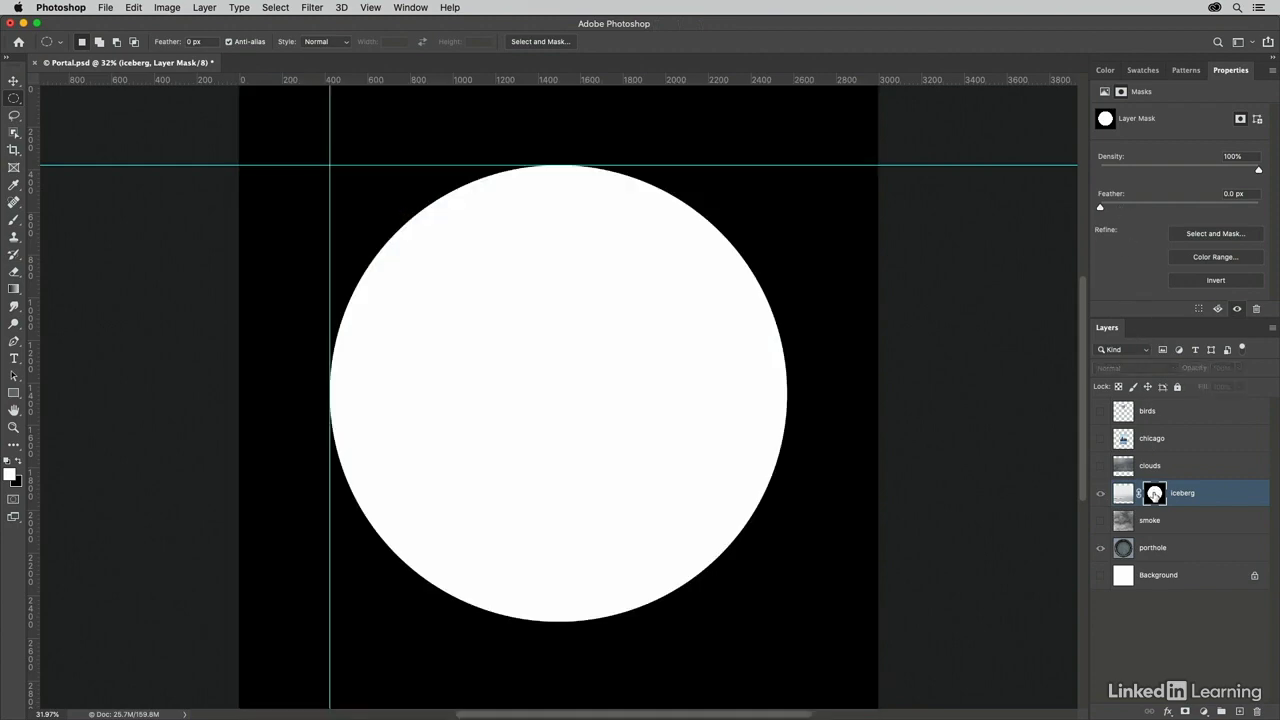
left_click_drag(1101, 209, 1181, 209)
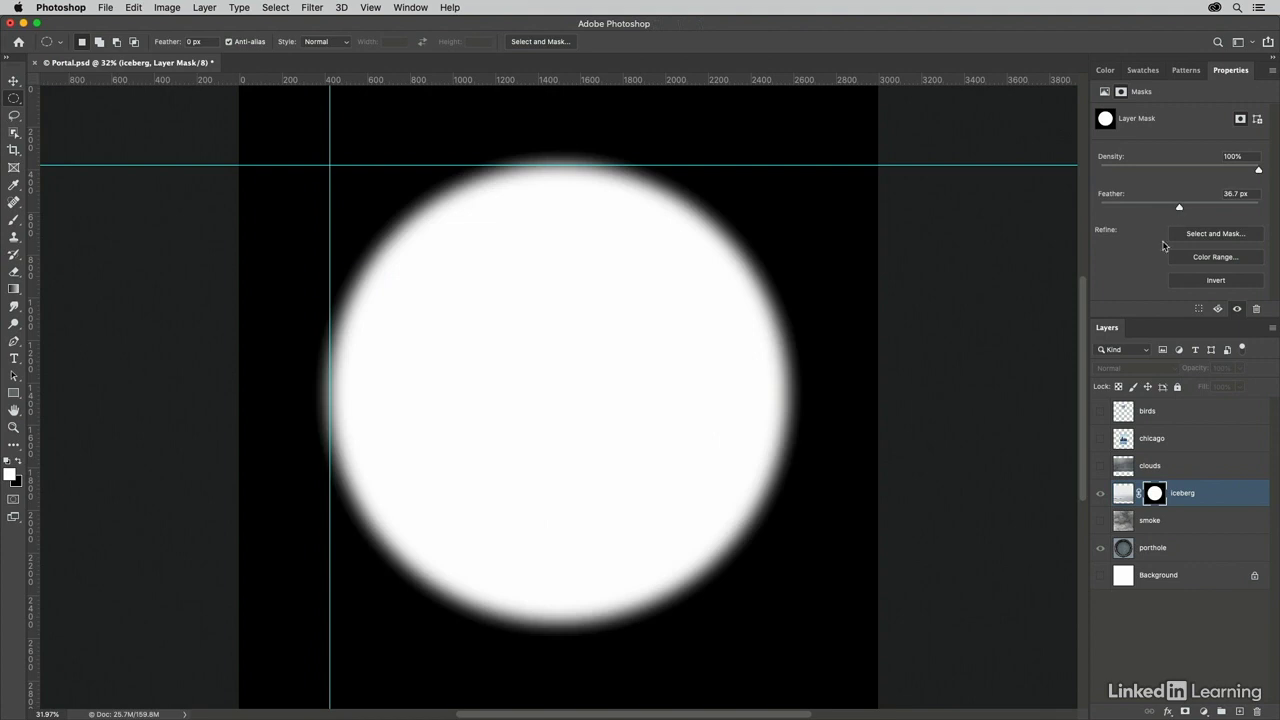
left_click(1101, 496)
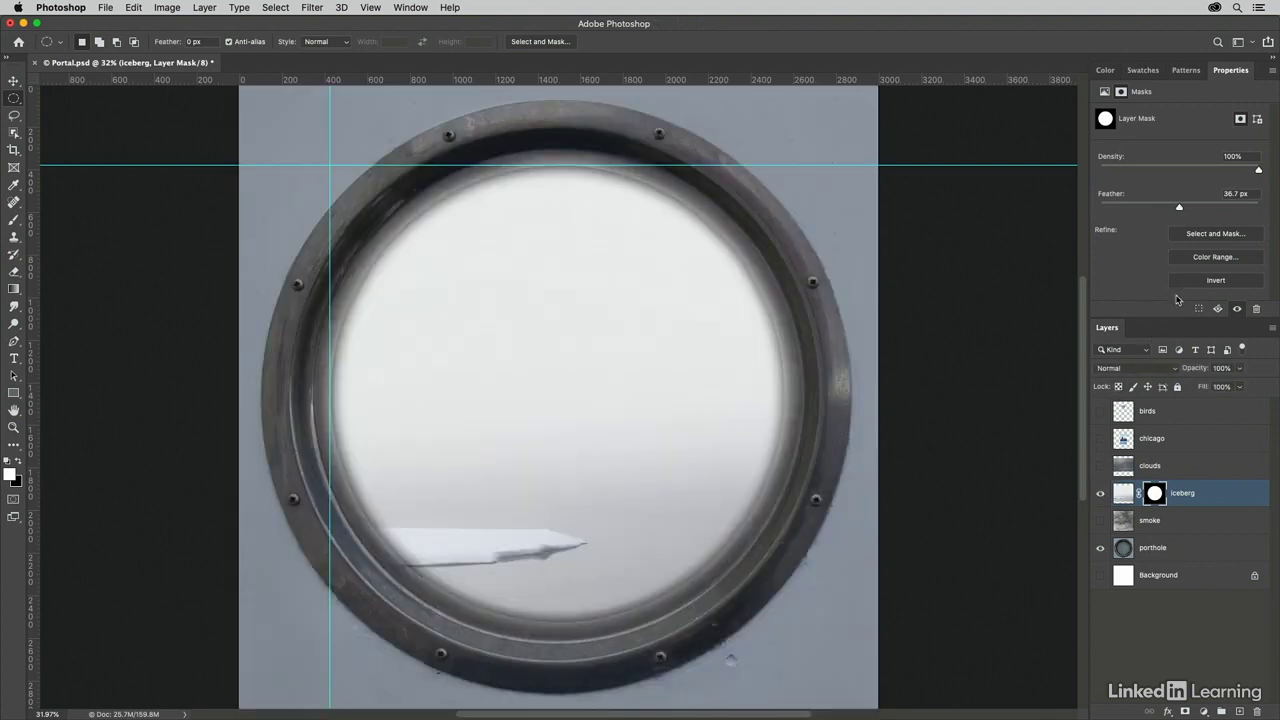
mouse_move(1180, 211)
left_mouse_down()
mouse_move(1146, 211)
mouse_move(1165, 212)
left_mouse_up()
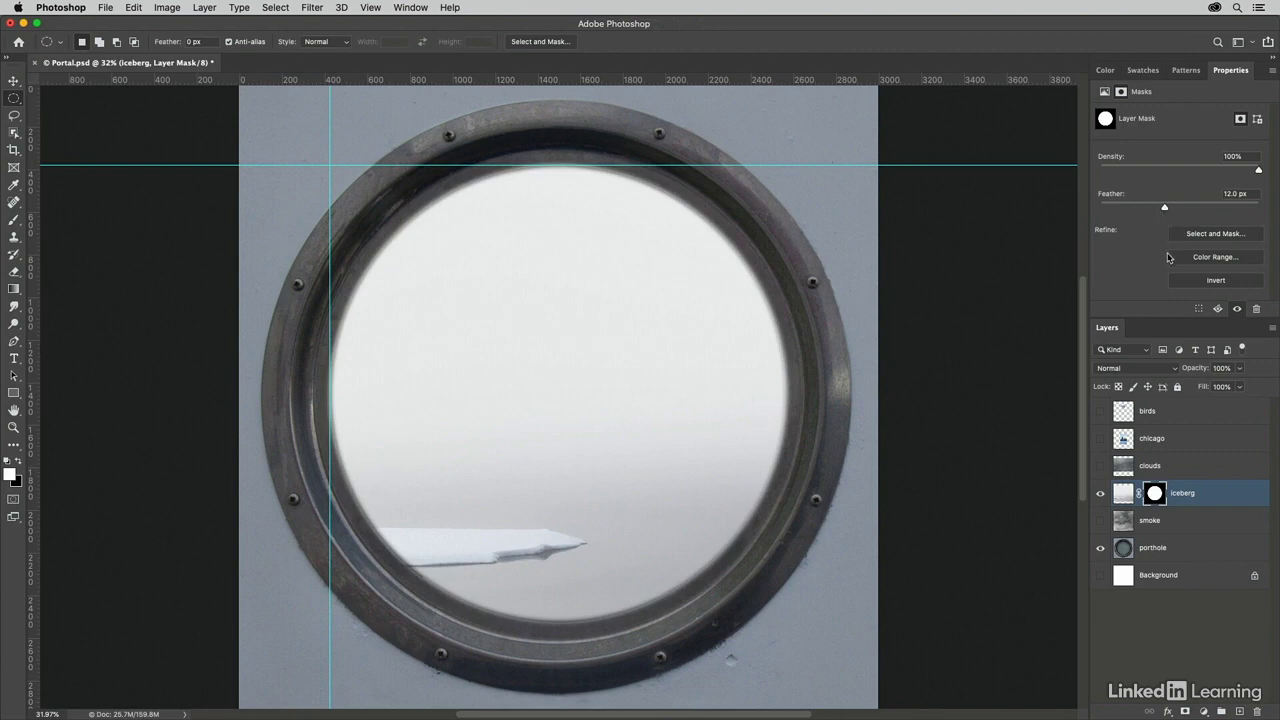
Show the clouds layer and clip it to the iceberg layer with a clipping mask
left_click(1100, 466)
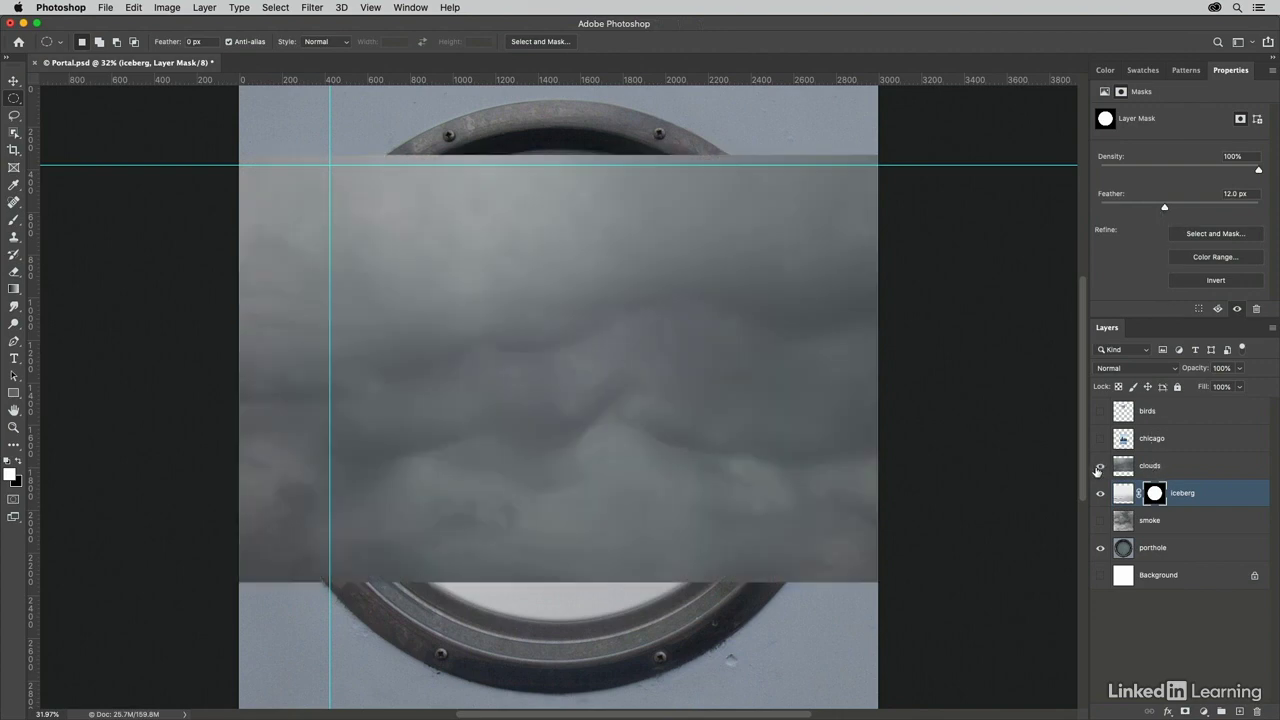
left_click(1160, 466)
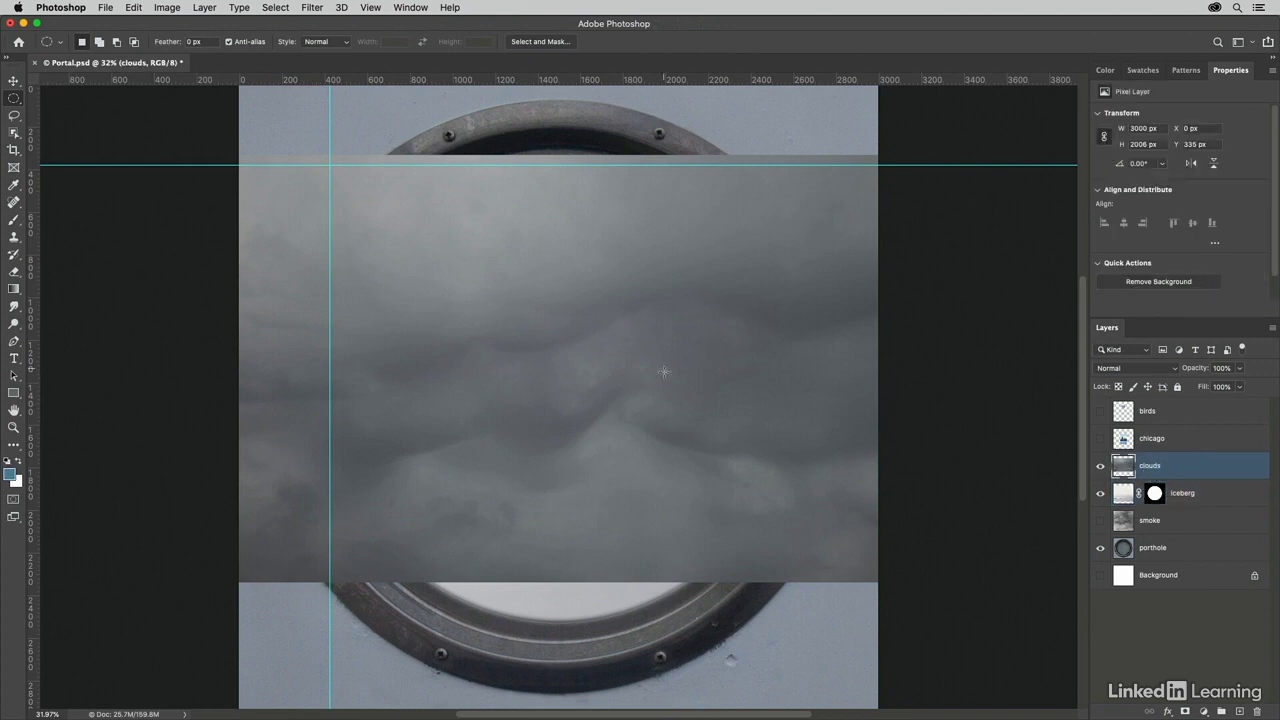
left_click(207, 9)
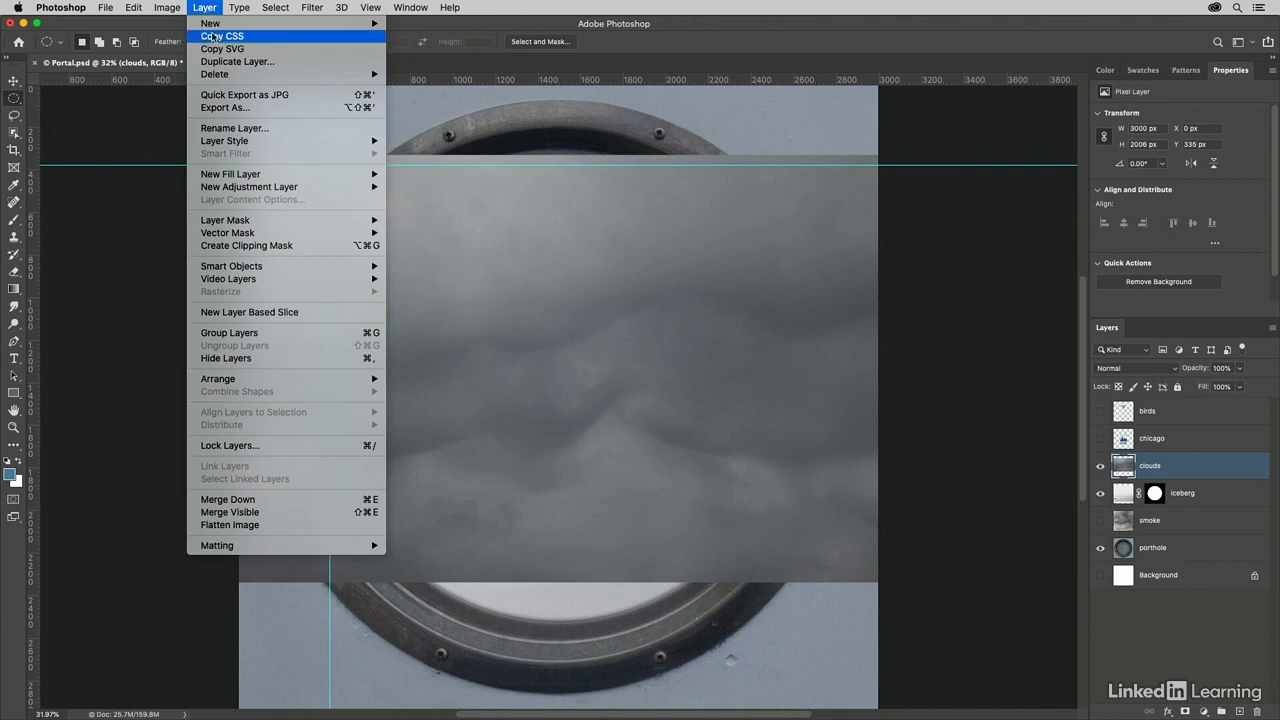
left_click(332, 246)
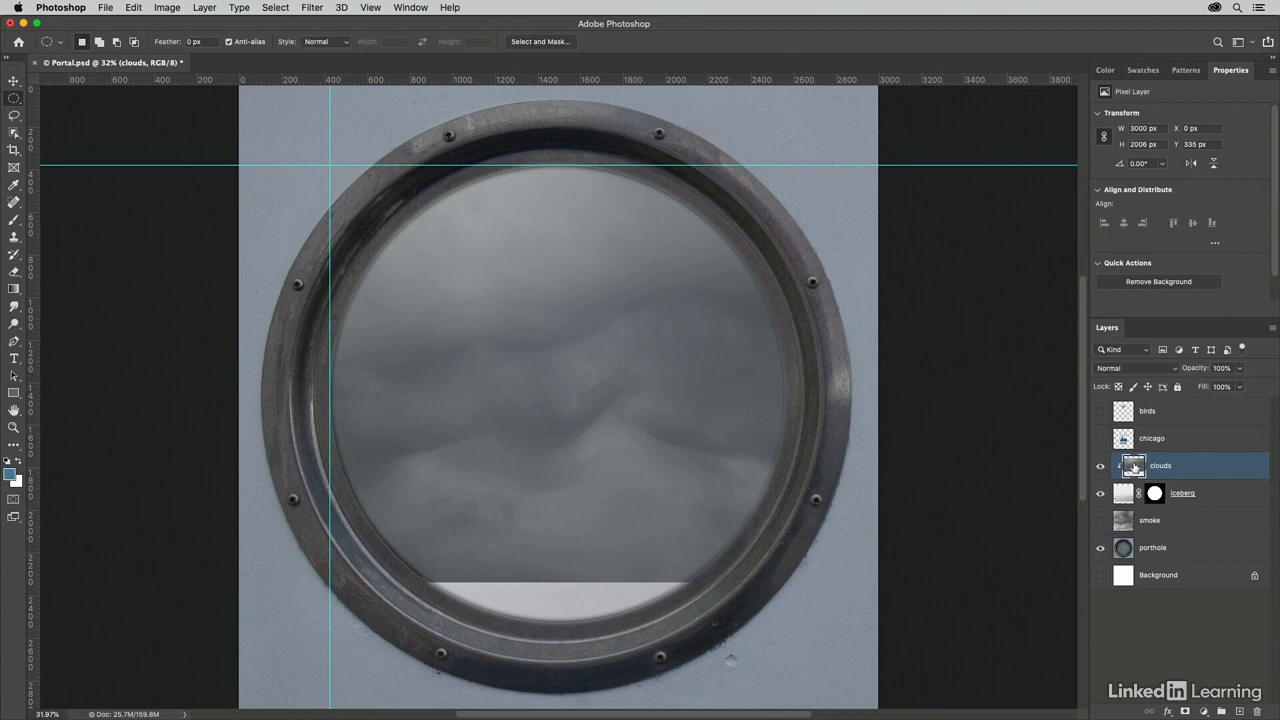
Move the clouds up inside the porthole to about X -75 px, Y -192 px, uncovering the iceberg below
key("v")
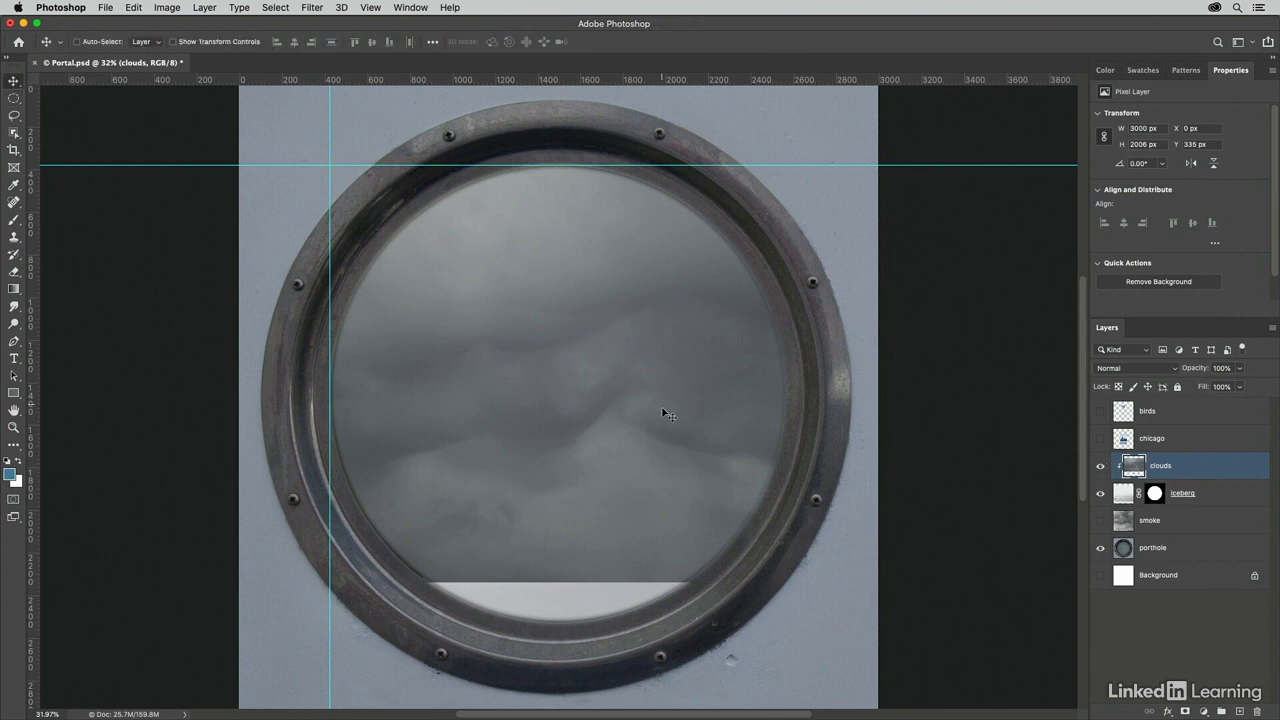
left_click_drag(634, 400, 602, 333)
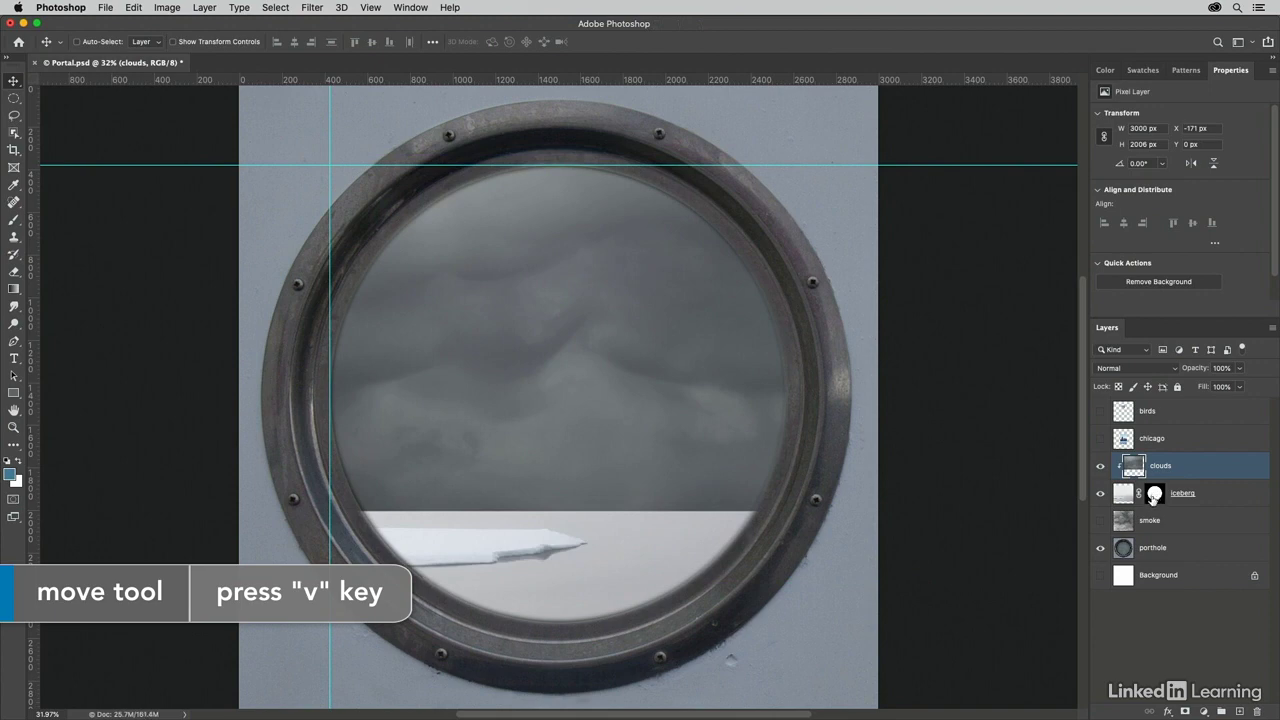
left_click_drag(700, 457, 710, 417)
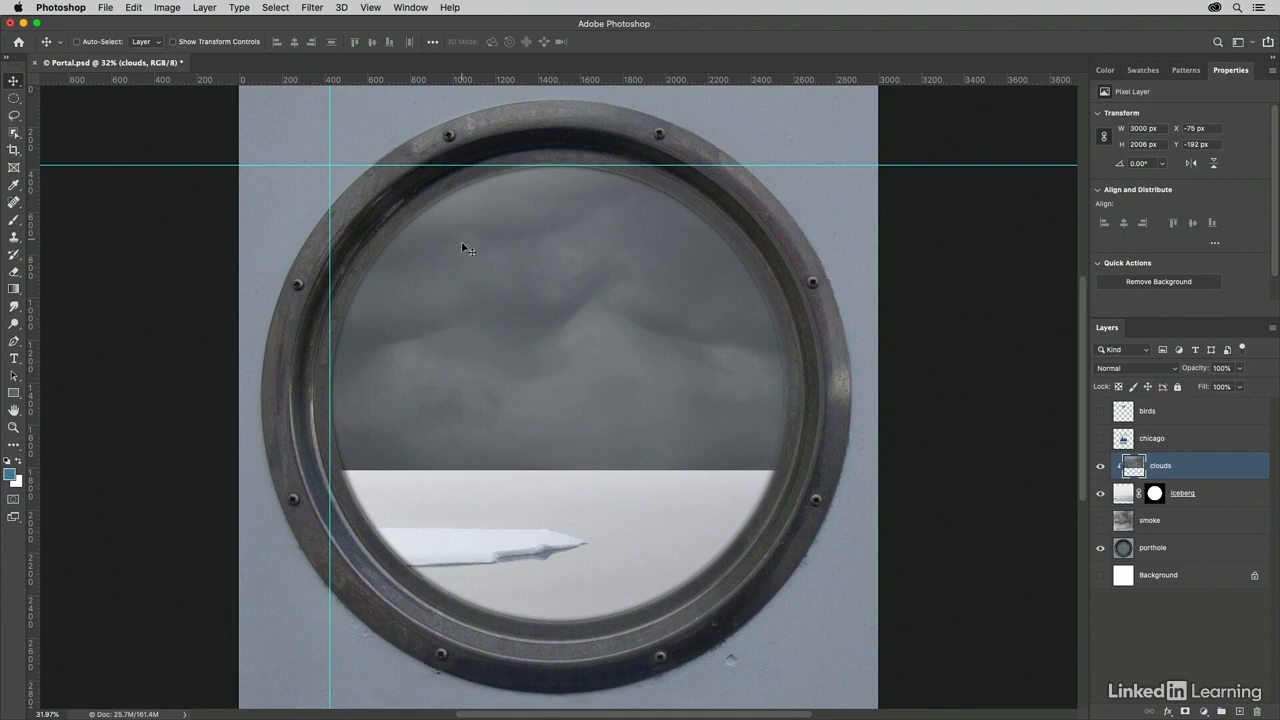
Add a white layer mask that reveals all of the clouds layer
left_click(205, 10)
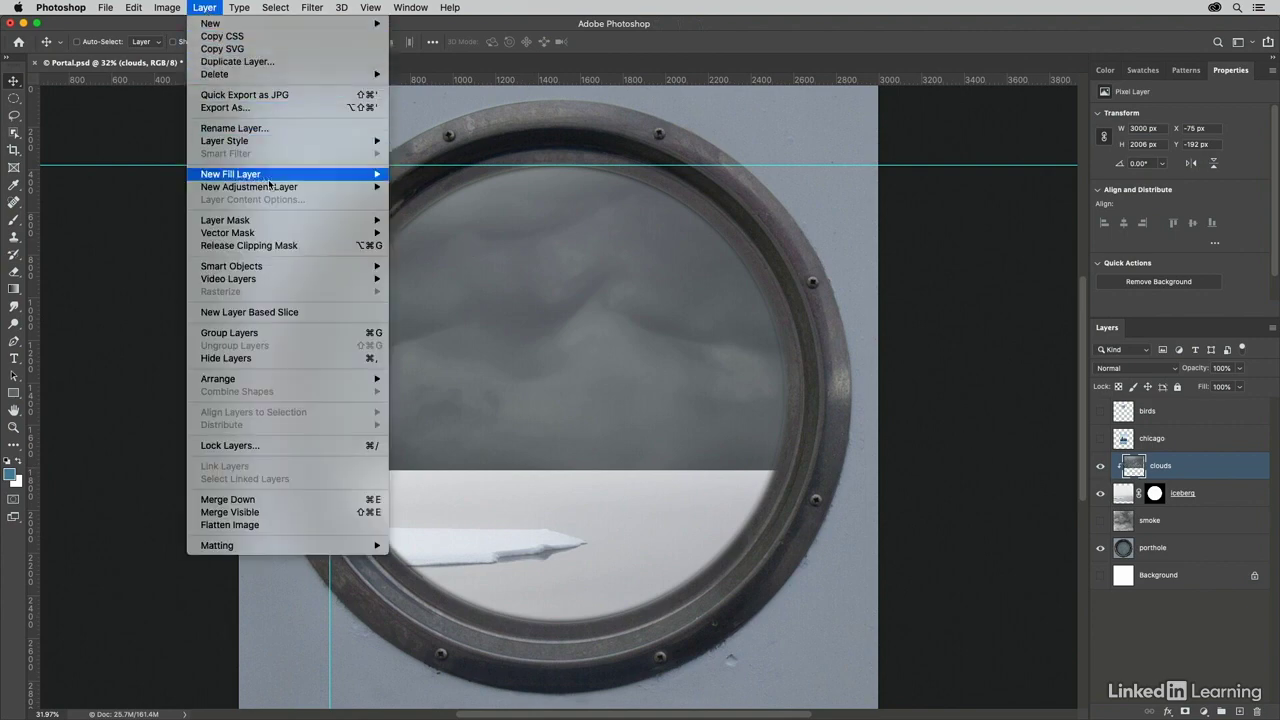
mouse_move(288, 222)
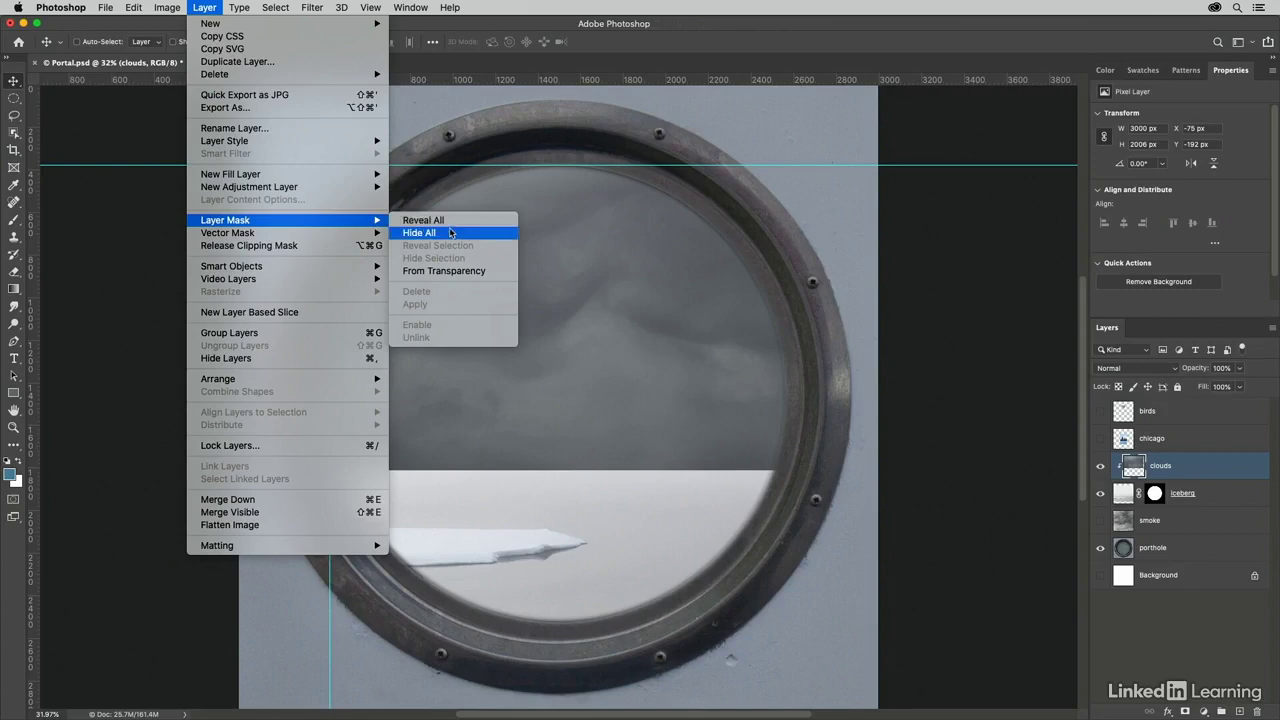
left_click(576, 225)
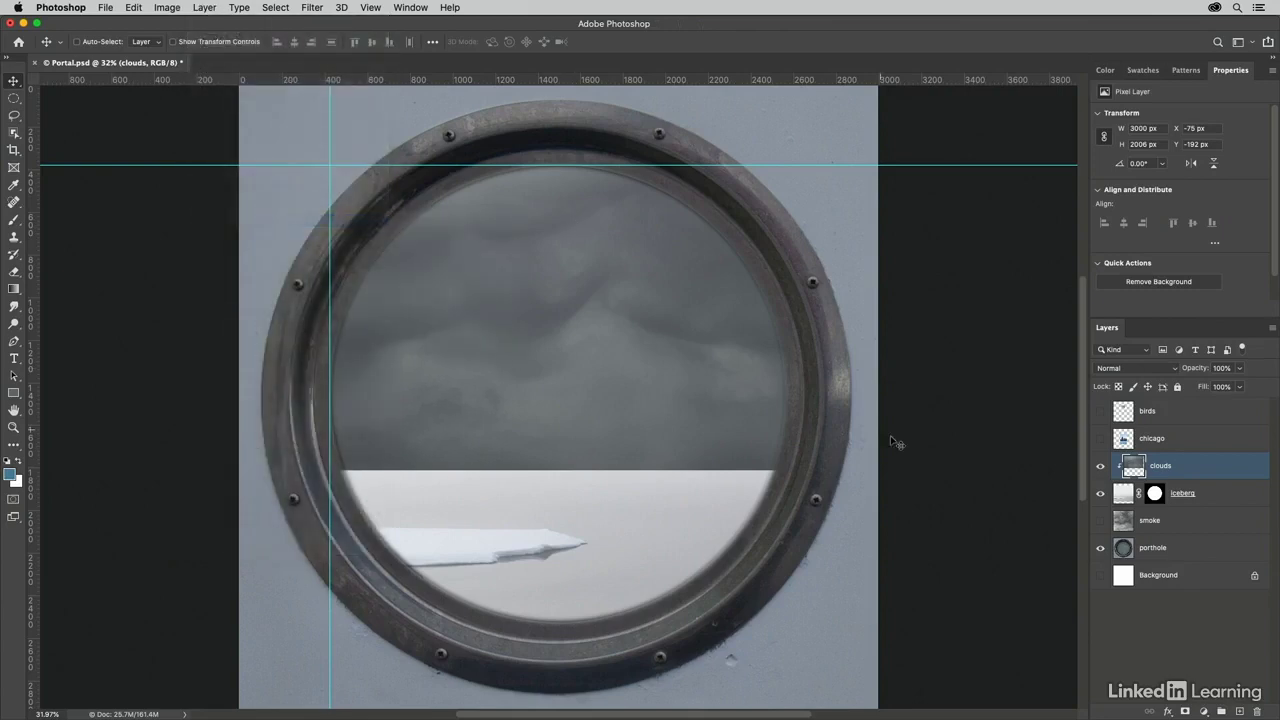
left_click(1185, 711)
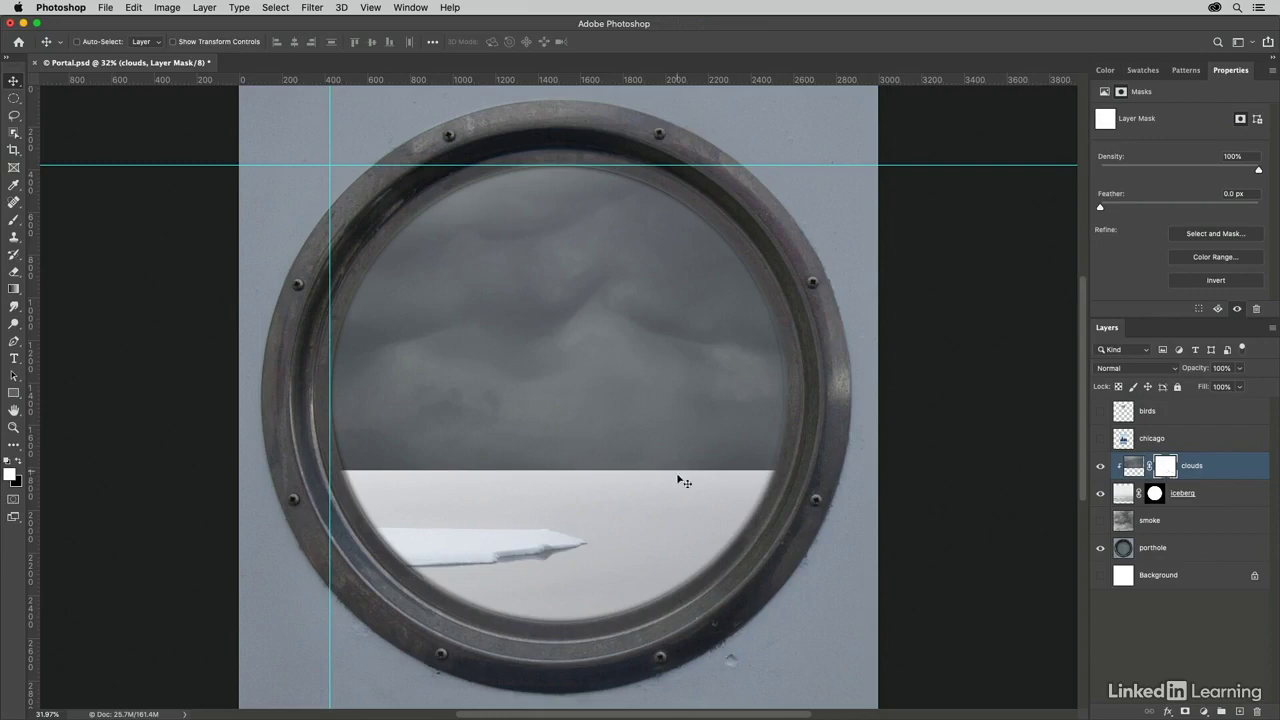
Switch to the Brush tool and reset it to its default settings
key("b")
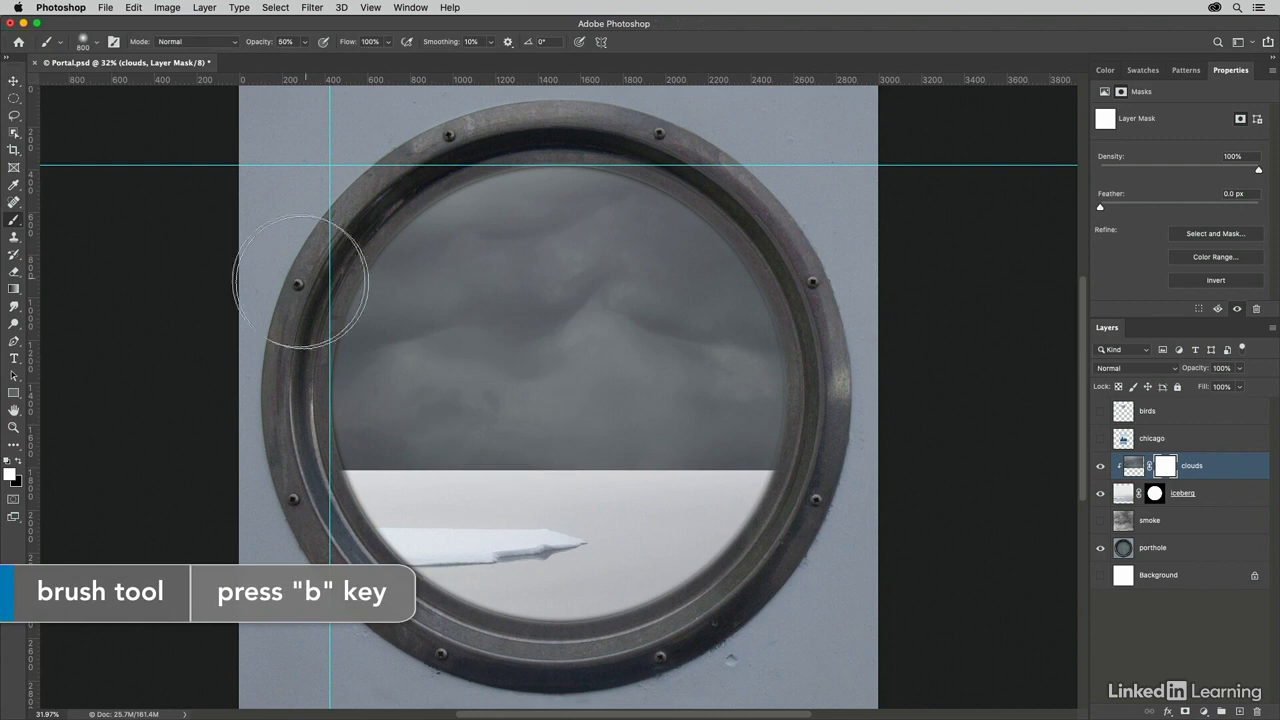
right_click(46, 45)
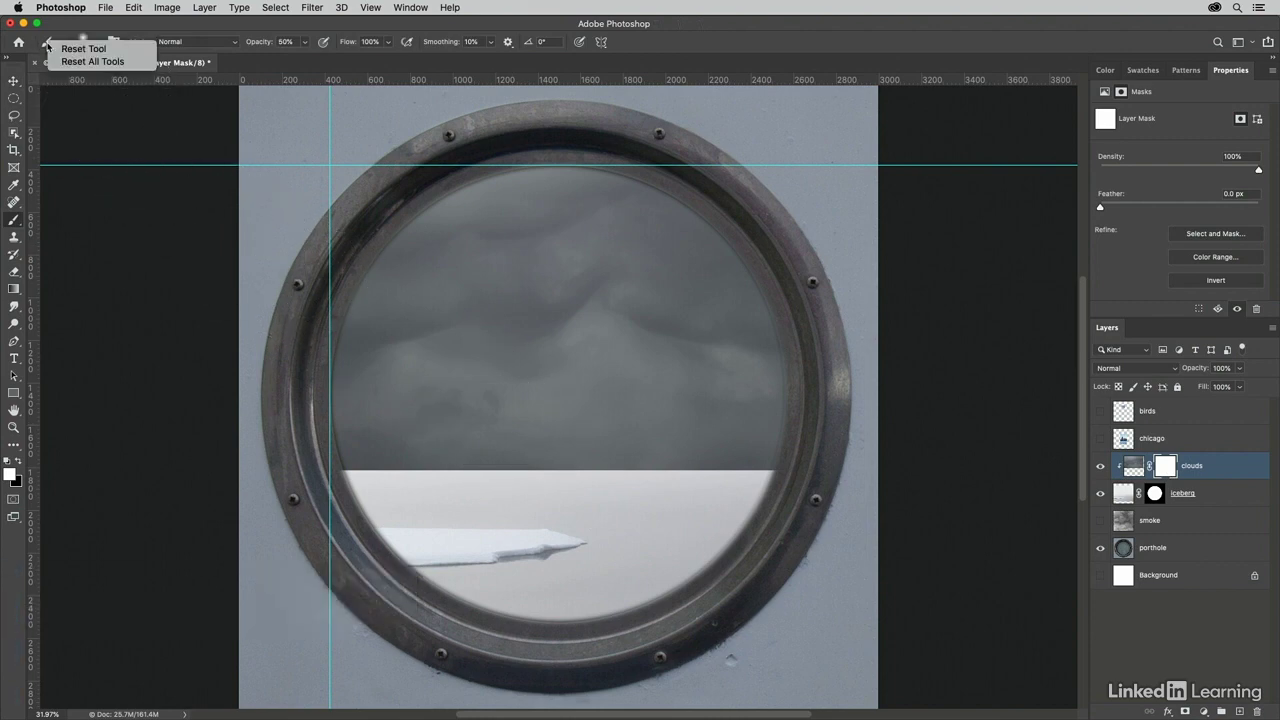
left_click(55, 48)
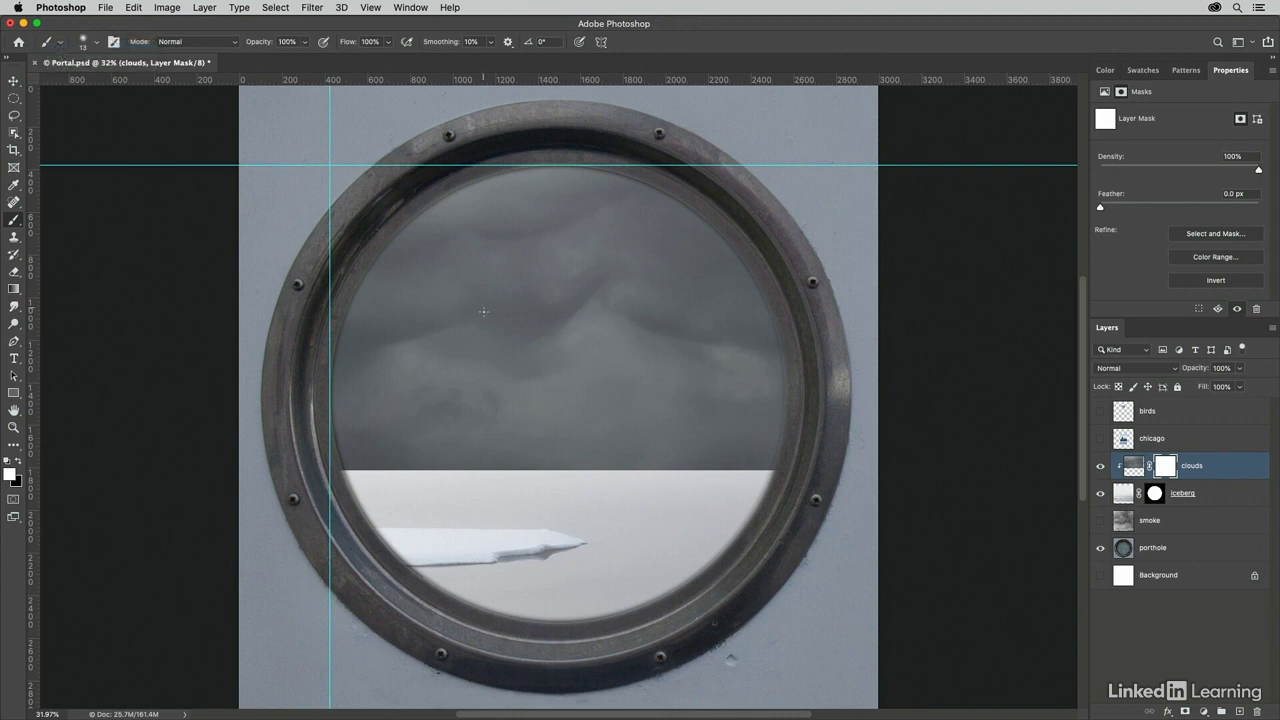
Enlarge the brush to 900 px and paint black across the lower edge of the clouds on their mask to soften the horizon
key("bracketright")
key("bracketright")
key("bracketright")
key("bracketright")
key("bracketright")
key("bracketright")
key("bracketright")
key("bracketright")
key("bracketright")
key("bracketright")
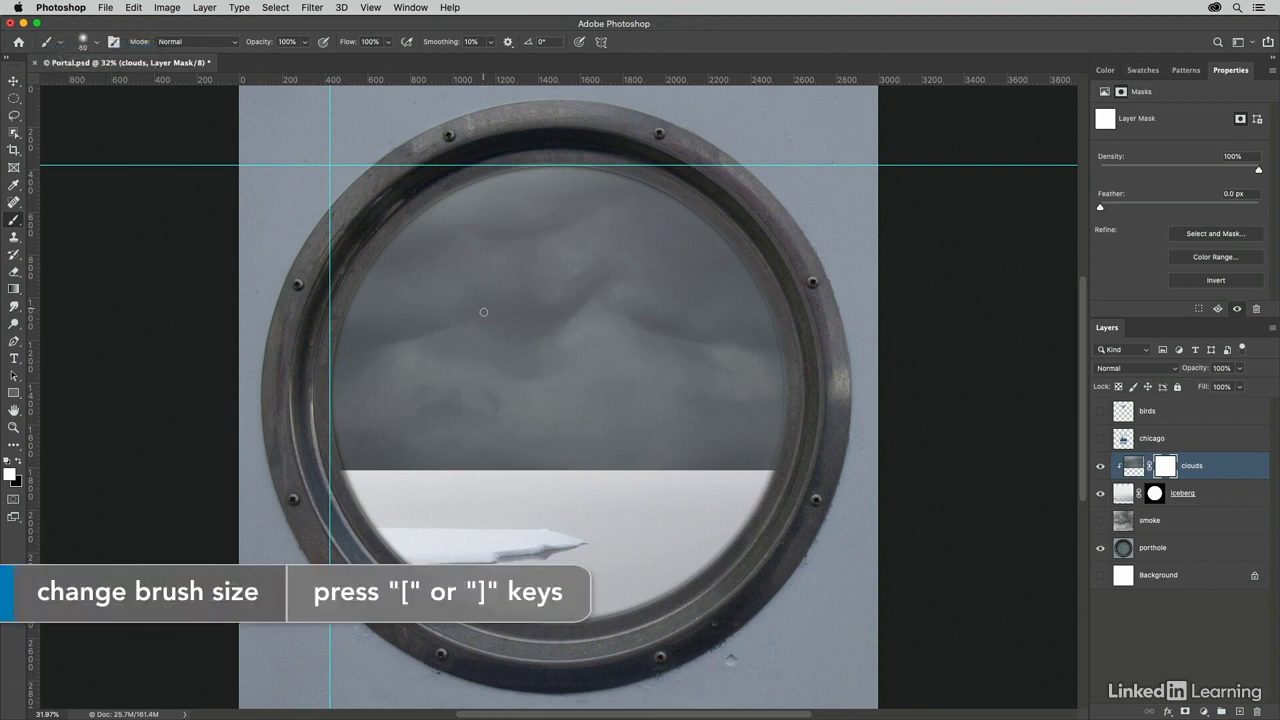
key("bracketright")
key("bracketright")
key("bracketright")
key("bracketright")
key("bracketright")
key("bracketright")
key("bracketright")
key("bracketright")
key("bracketright")
key("bracketright")
key("bracketright")
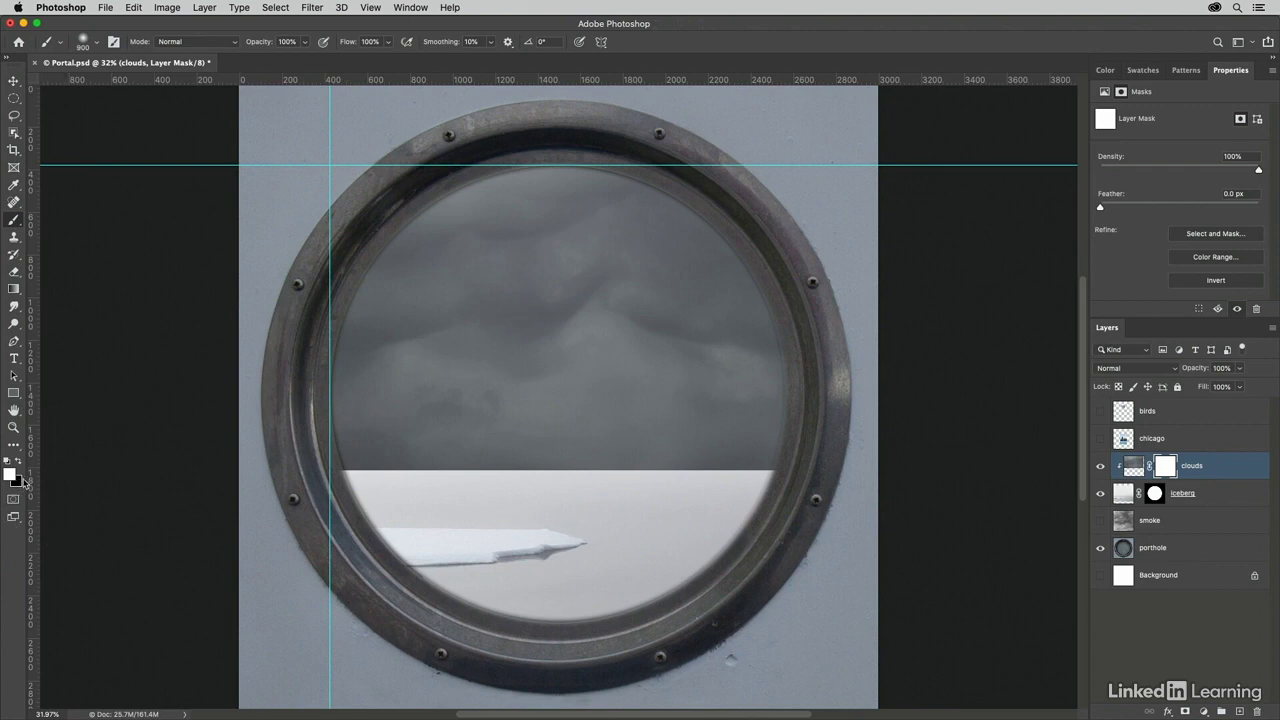
key("x")
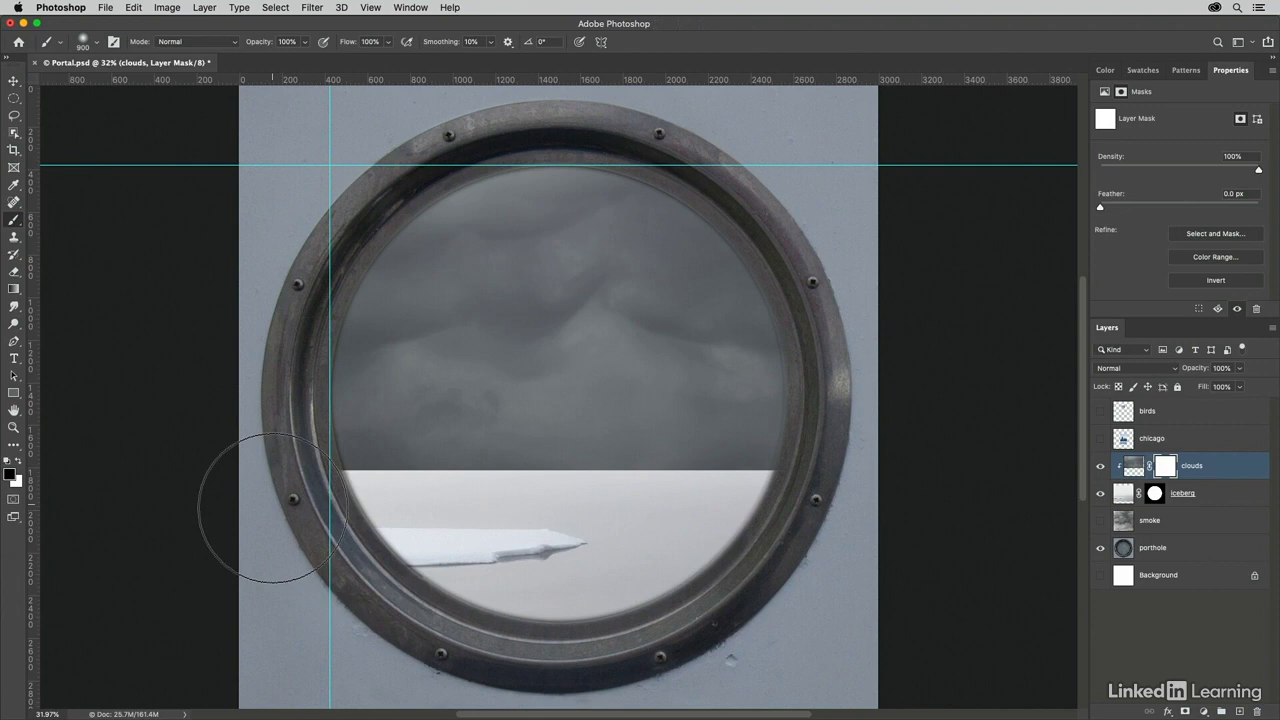
mouse_move(272, 508)
left_mouse_down()
mouse_move(257, 491)
mouse_move(803, 505)
mouse_move(543, 486)
mouse_move(214, 514)
mouse_move(457, 486)
mouse_move(771, 486)
mouse_move(723, 500)
left_mouse_up()
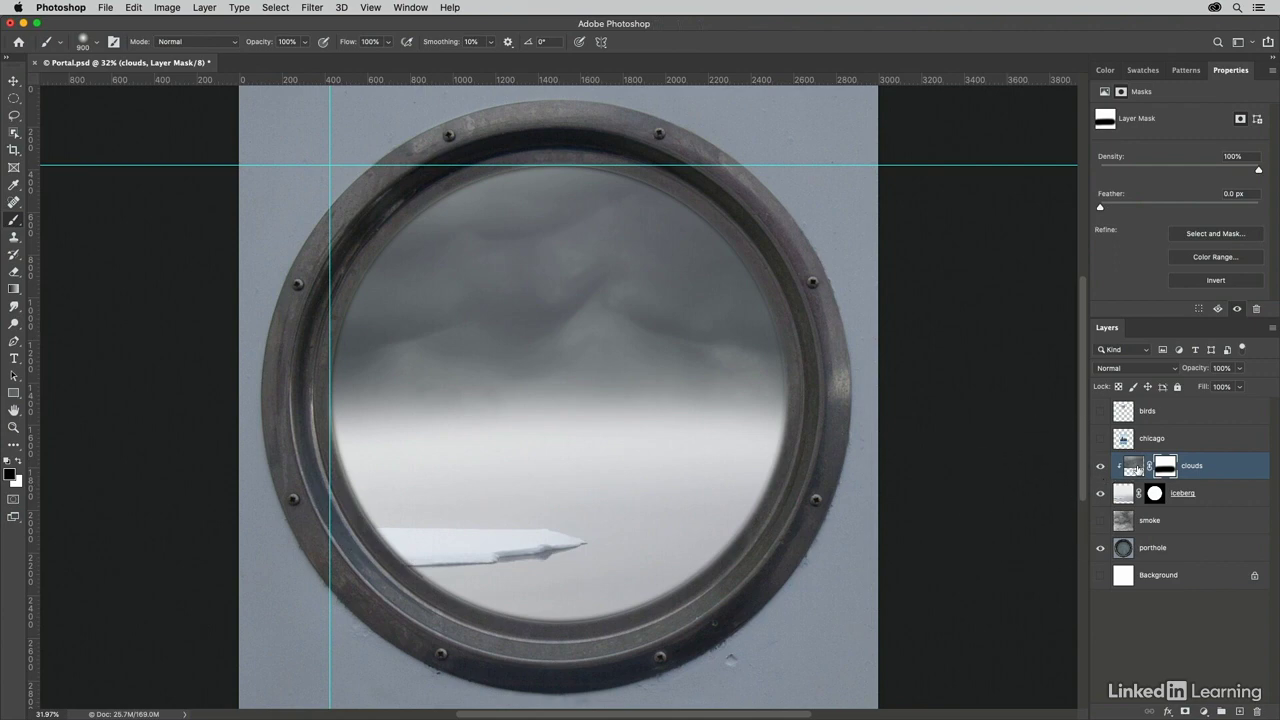
Move the clouds together with their linked mask to about X -56 px, Y -153 px
key("v")
mouse_move(581, 341)
left_mouse_down()
mouse_move(590, 285)
mouse_move(582, 306)
mouse_move(614, 287)
left_mouse_up()
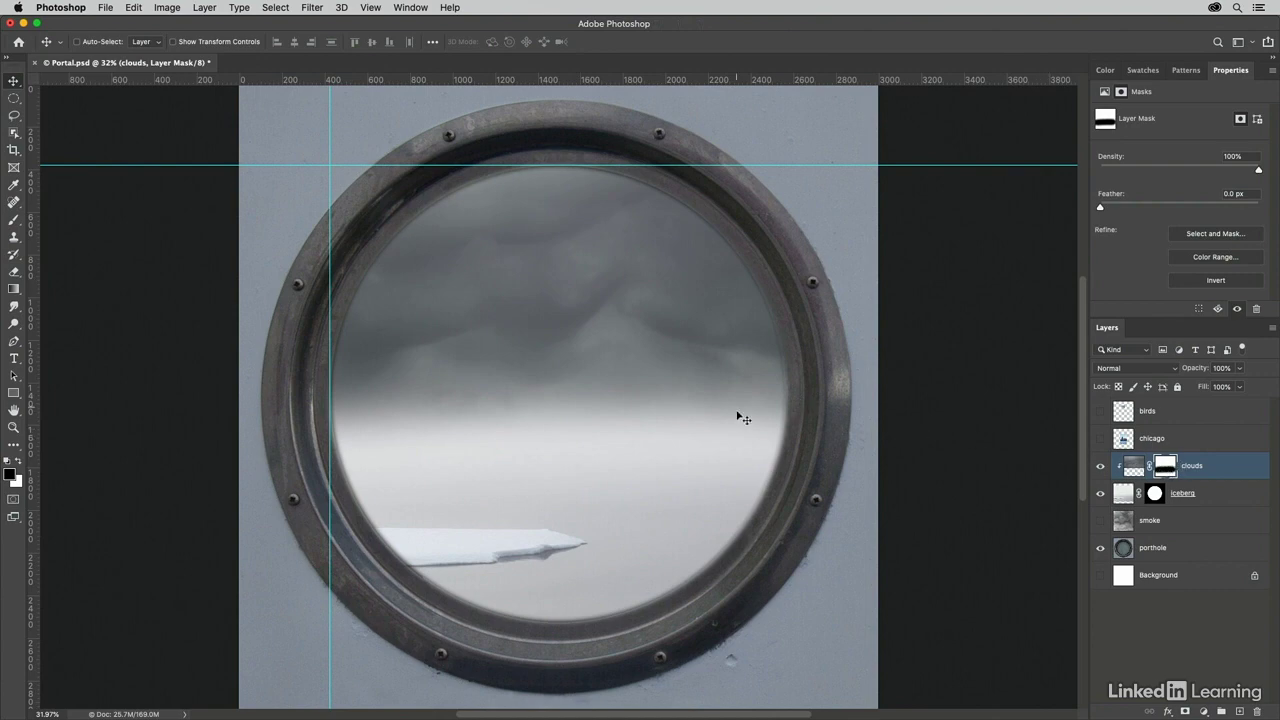
mouse_move(737, 417)
left_mouse_down()
mouse_move(721, 372)
mouse_move(720, 409)
mouse_move(666, 403)
mouse_move(751, 411)
mouse_move(721, 422)
left_mouse_up()
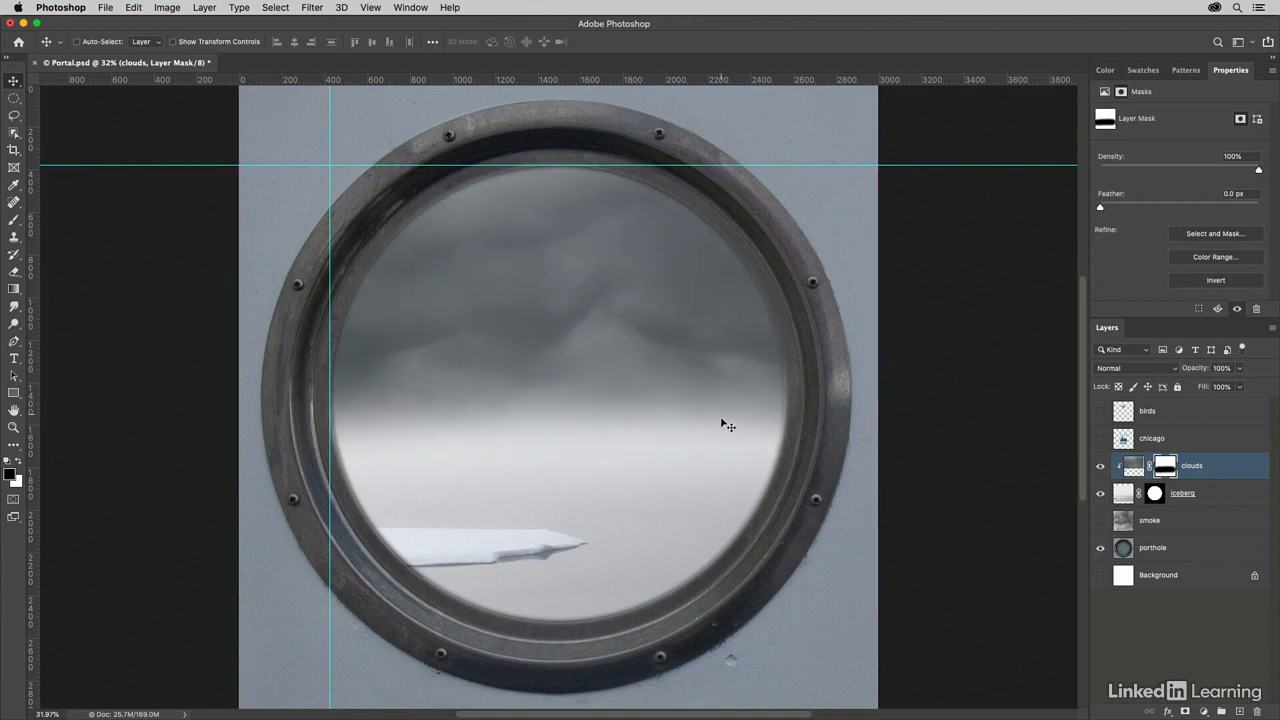
Unlink the clouds layer's mask and move only the mask up to about X -52 px, Y 1079 px
left_click(1148, 466)
left_click(1150, 468)
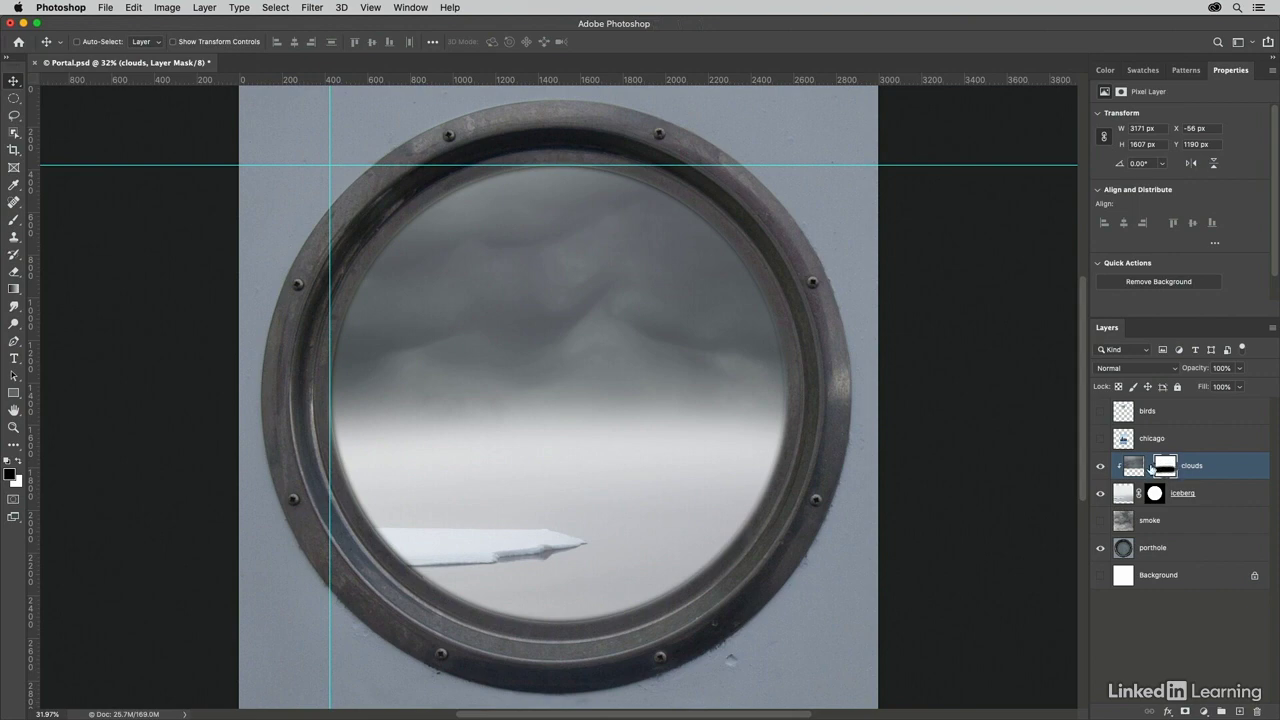
mouse_move(703, 408)
left_mouse_down()
mouse_move(710, 333)
mouse_move(706, 449)
mouse_move(704, 385)
left_mouse_up()
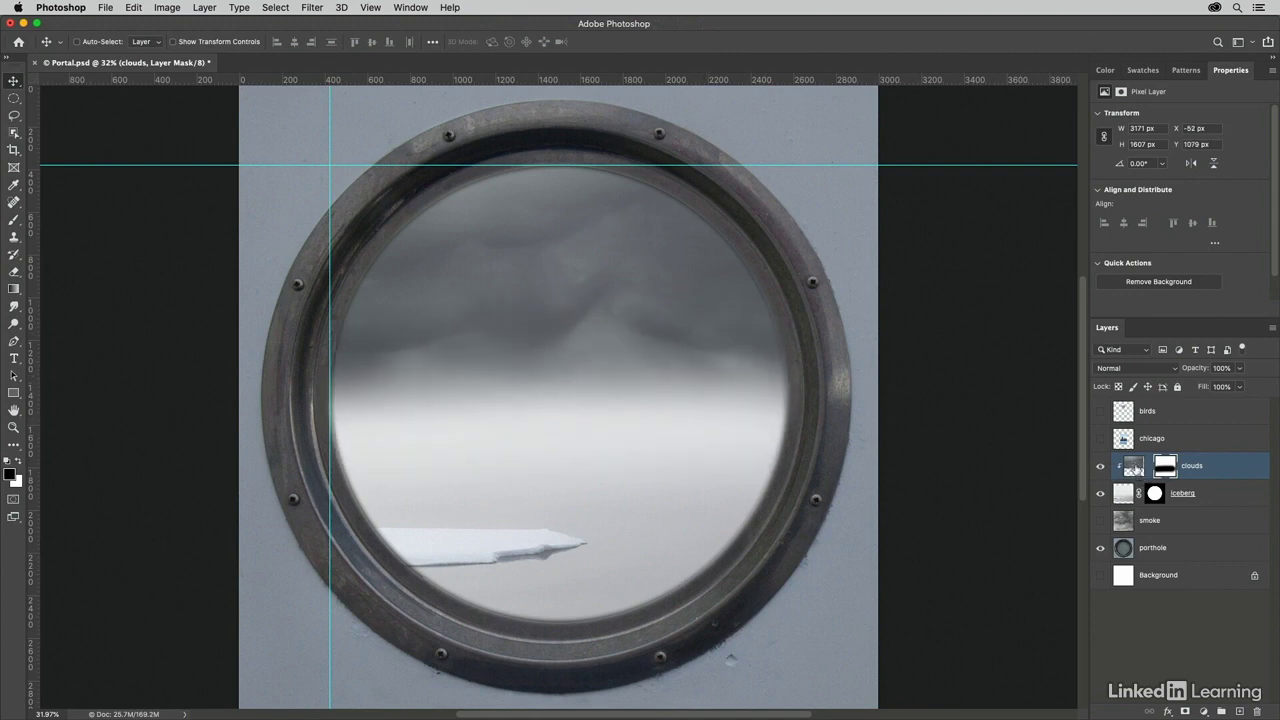
Move only the clouds image to about X 154 px, Y -146 px, and relink it to its mask
left_click(1134, 467)
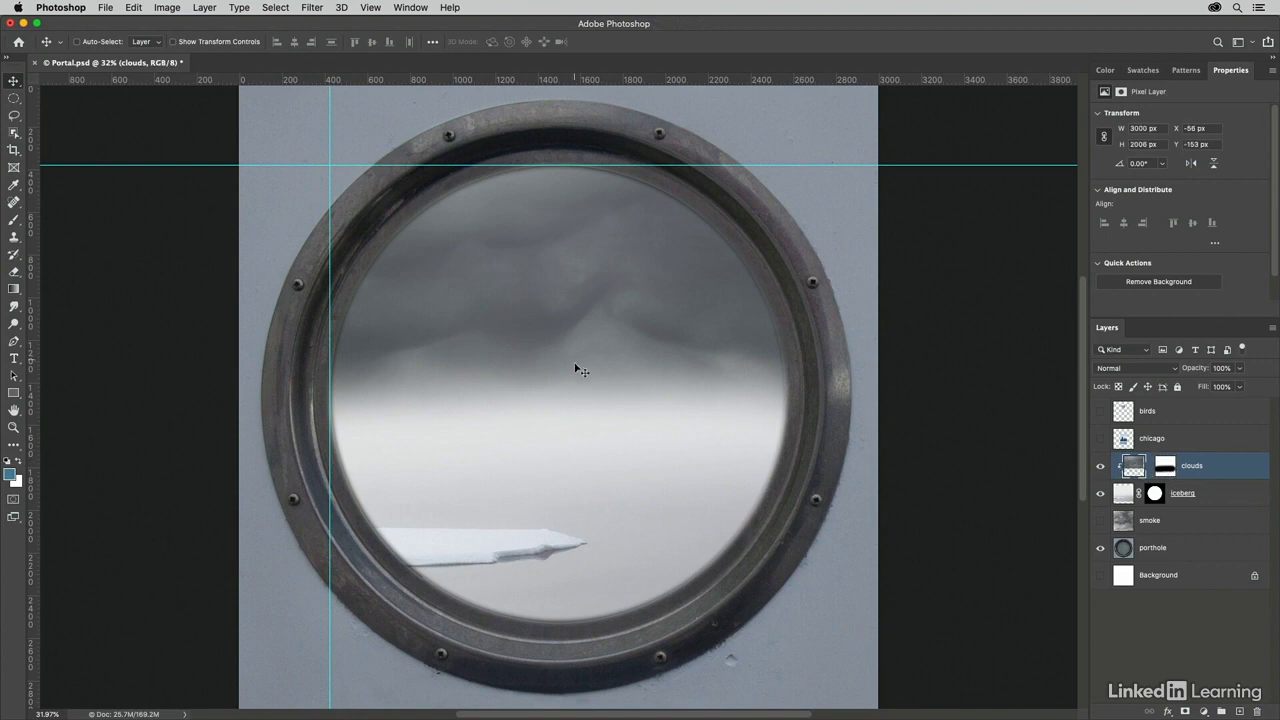
left_click_drag(576, 369, 619, 367)
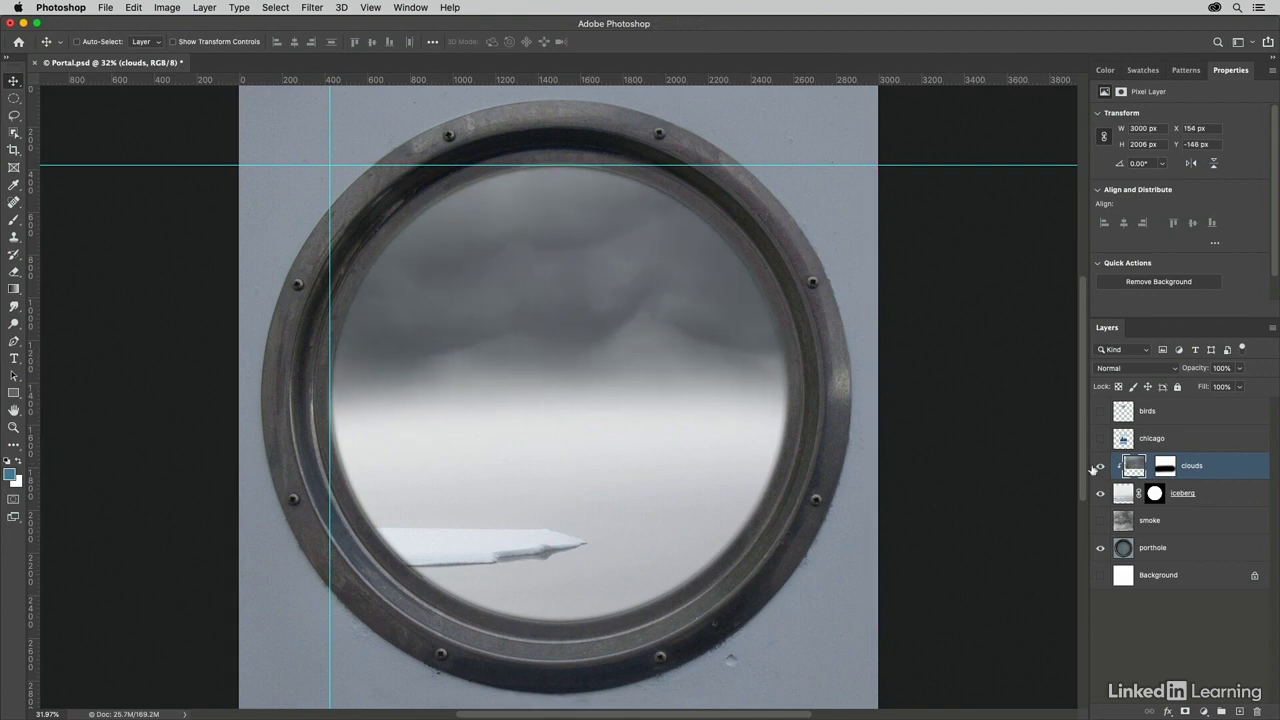
Show the chicago layer and mask it to the city skyline using a Select Subject selection
left_click(1152, 441)
left_click(1100, 440)
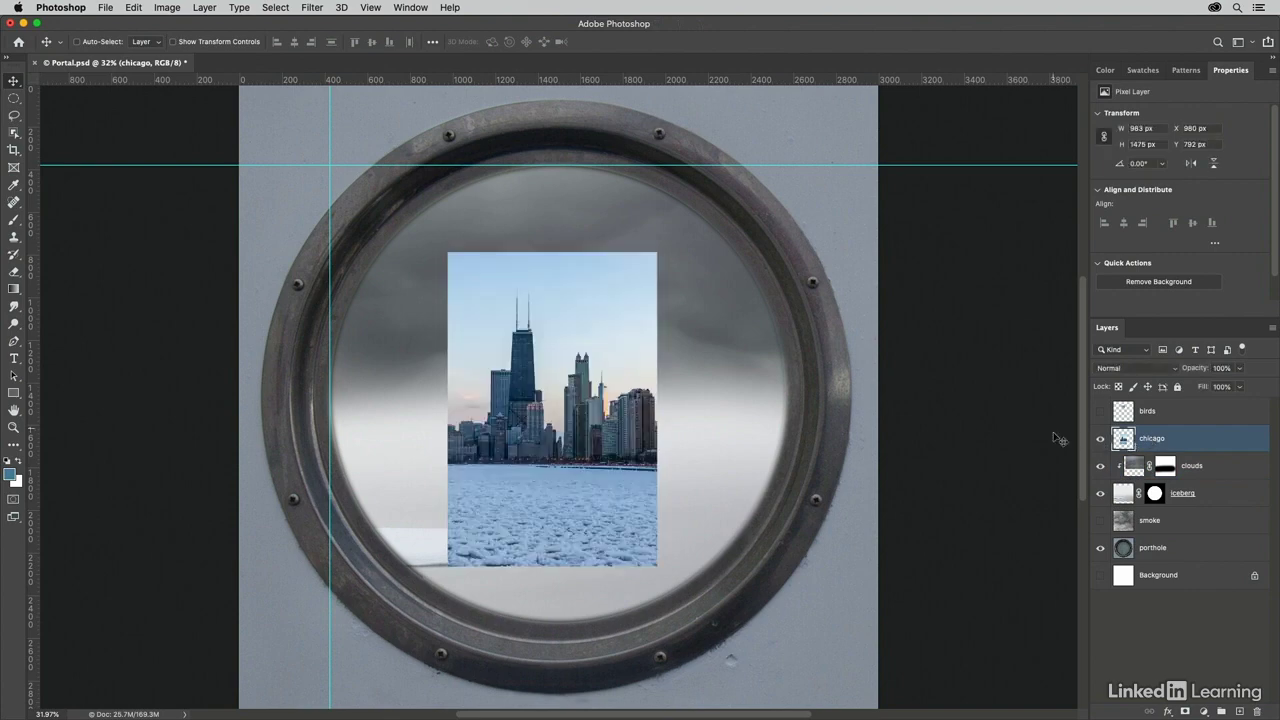
left_click(277, 9)
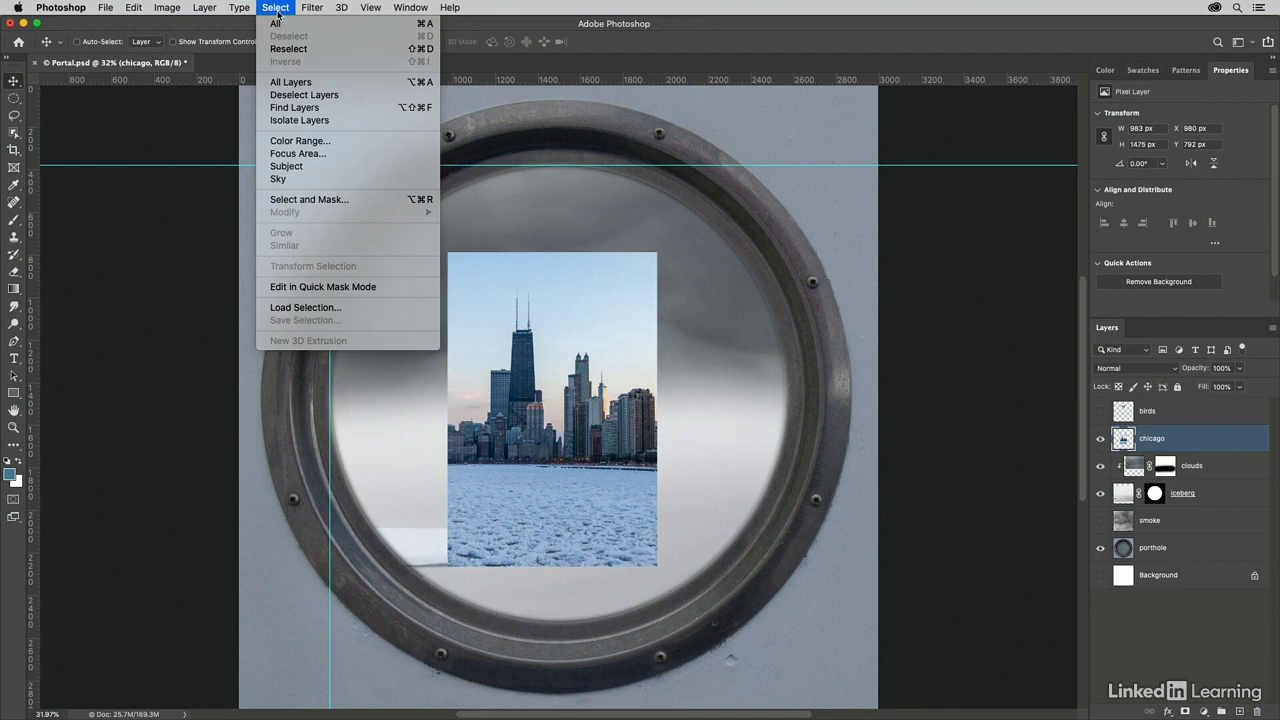
left_click(312, 165)
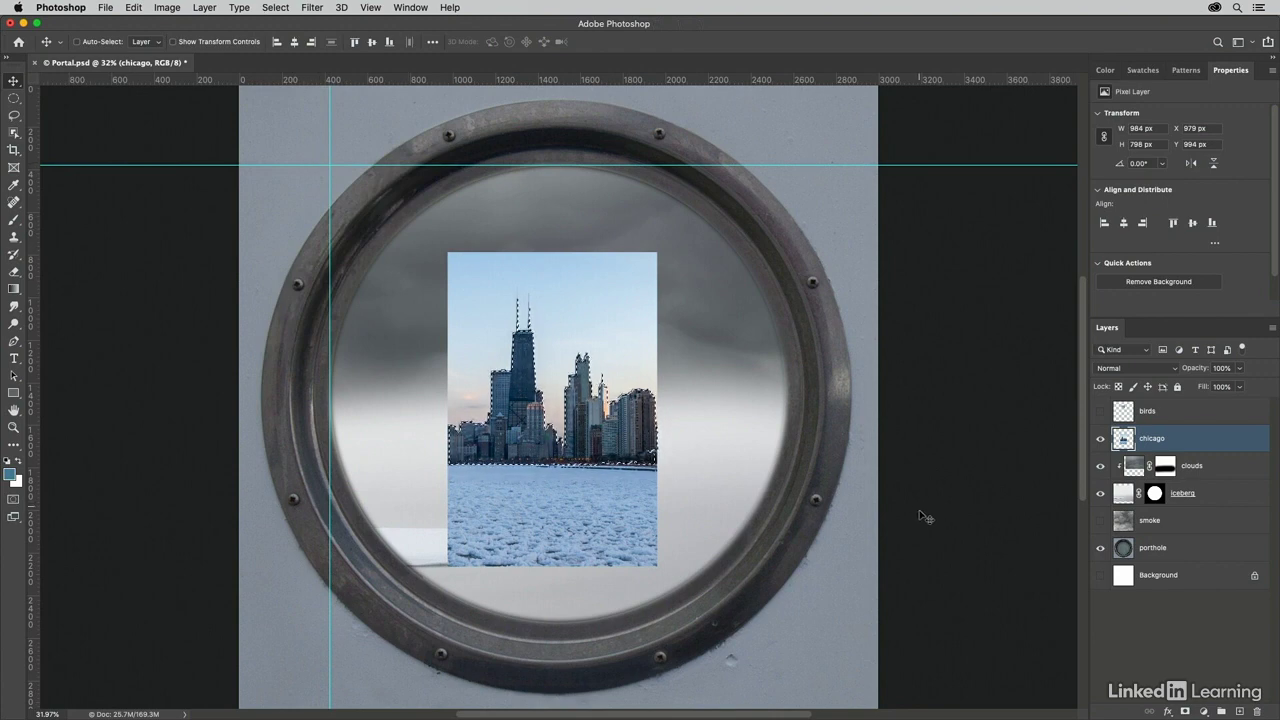
left_click(1185, 712)
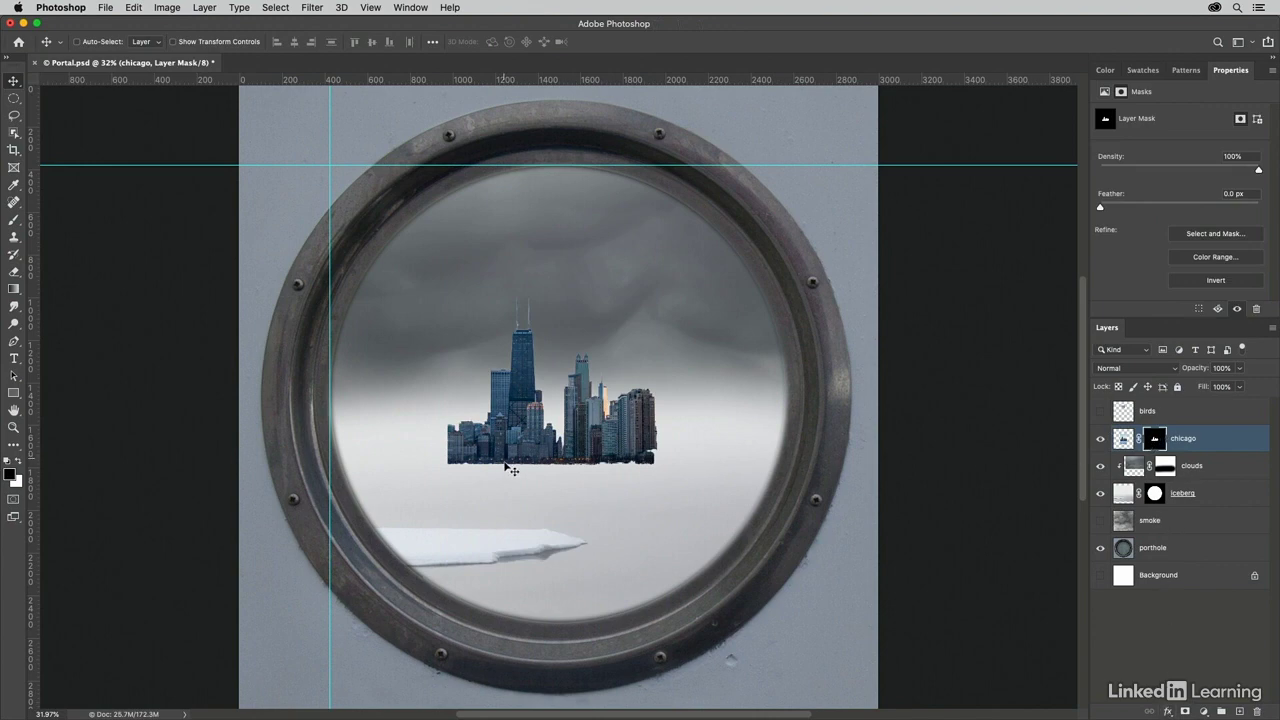
Reduce the brush to 250 px and paint black on the chicago mask along the skyline's sides and base to soften its edges
key("b")
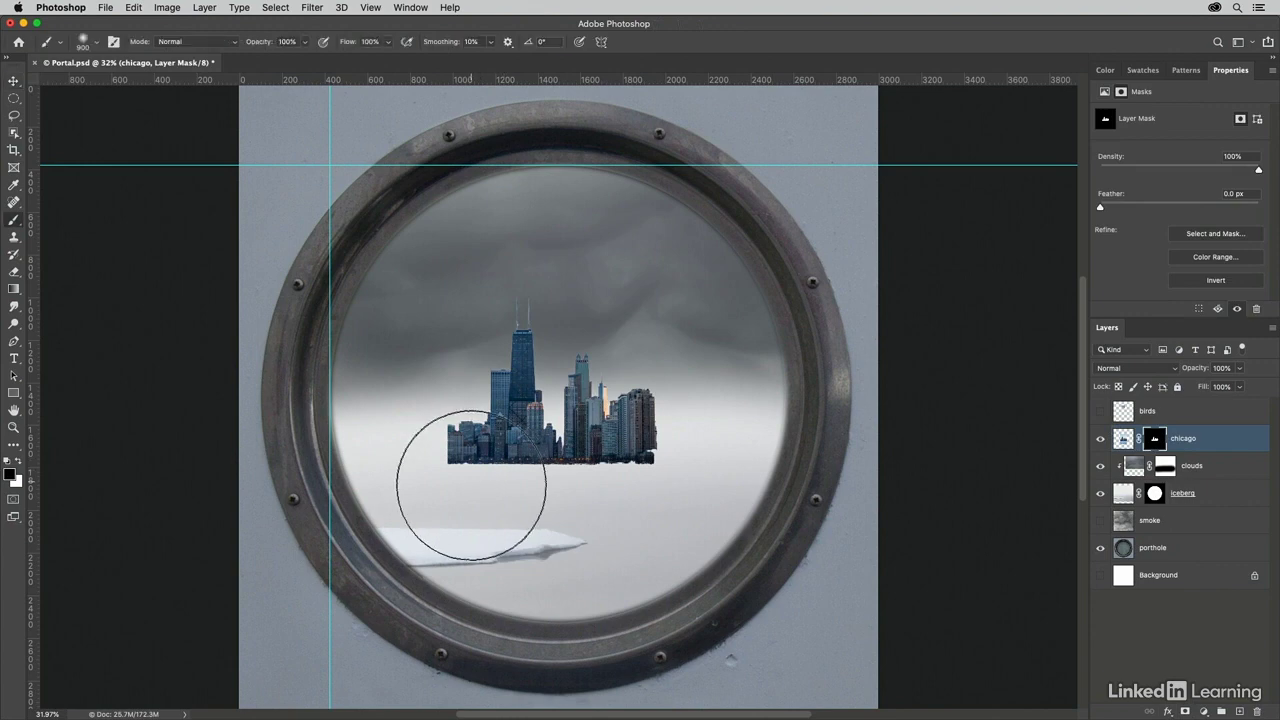
key("bracketleft")
key("bracketleft")
key("bracketleft")
key("bracketleft")
key("bracketleft")
key("bracketleft")
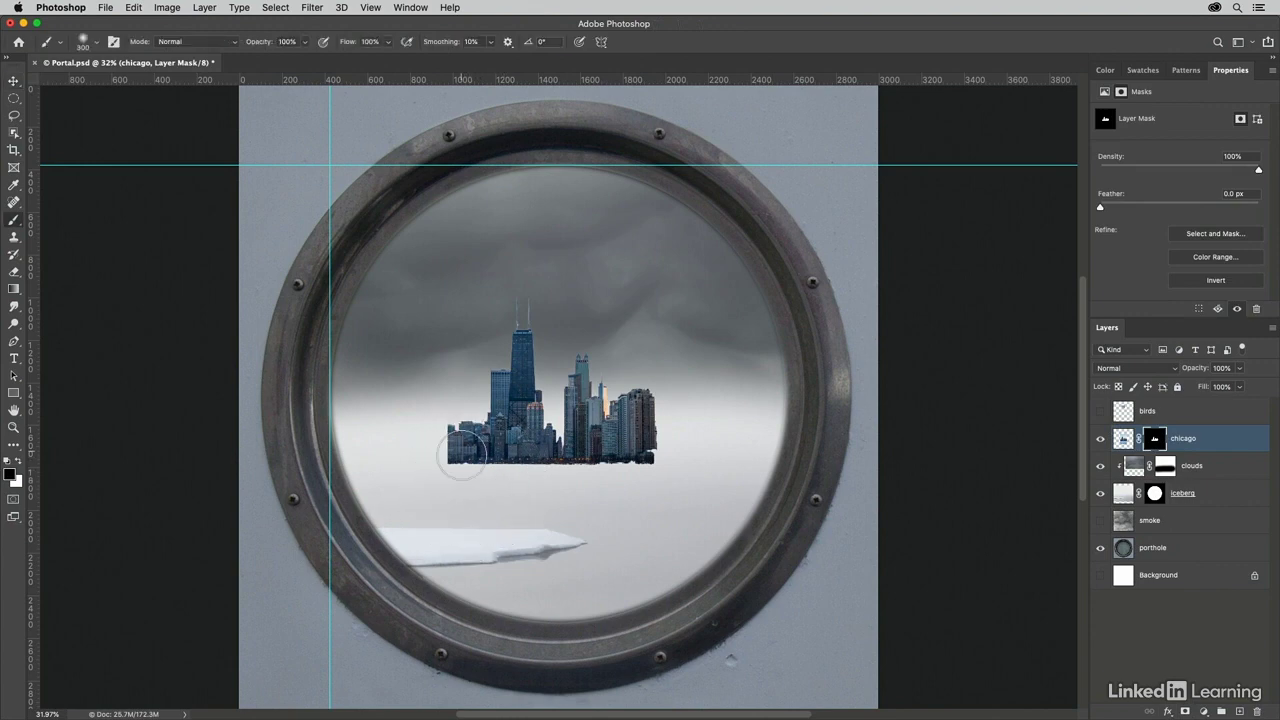
key("bracketleft")
mouse_move(446, 430)
left_mouse_down()
mouse_move(442, 482)
mouse_move(435, 428)
left_mouse_up()
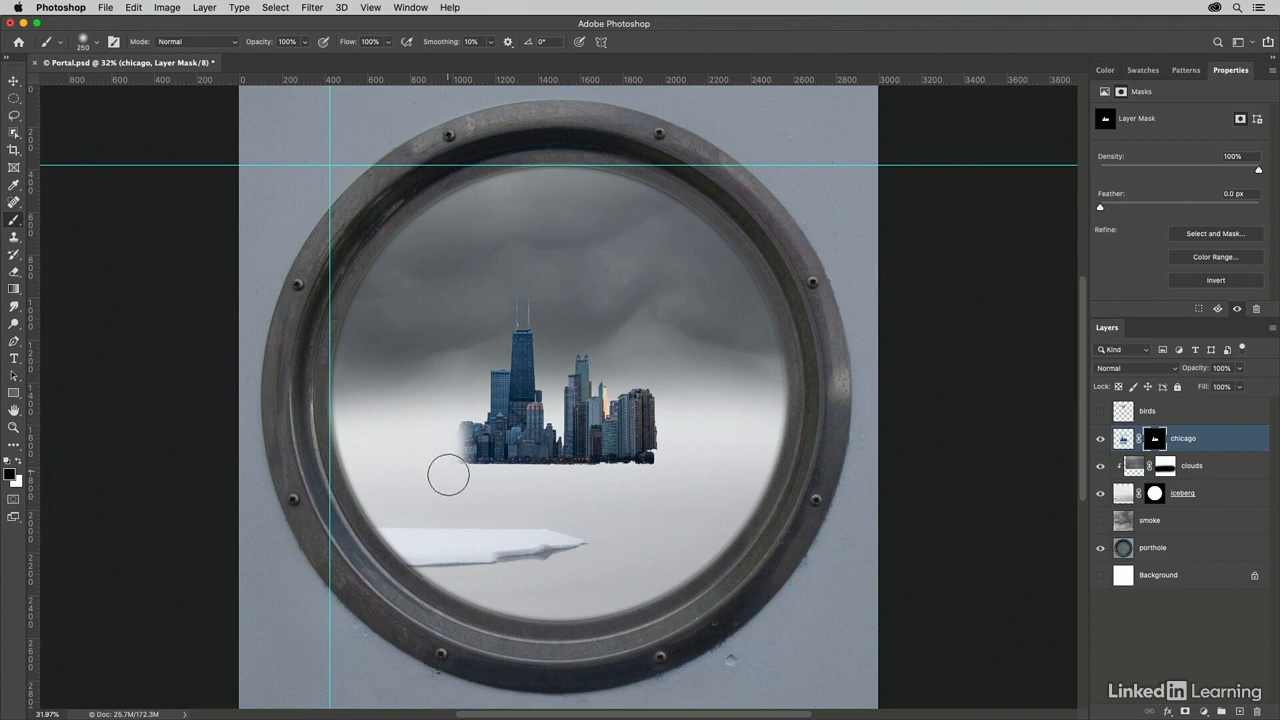
mouse_move(446, 477)
left_mouse_down()
mouse_move(731, 476)
mouse_move(616, 471)
mouse_move(706, 478)
mouse_move(658, 468)
mouse_move(671, 386)
mouse_move(672, 480)
mouse_move(409, 480)
left_mouse_up()
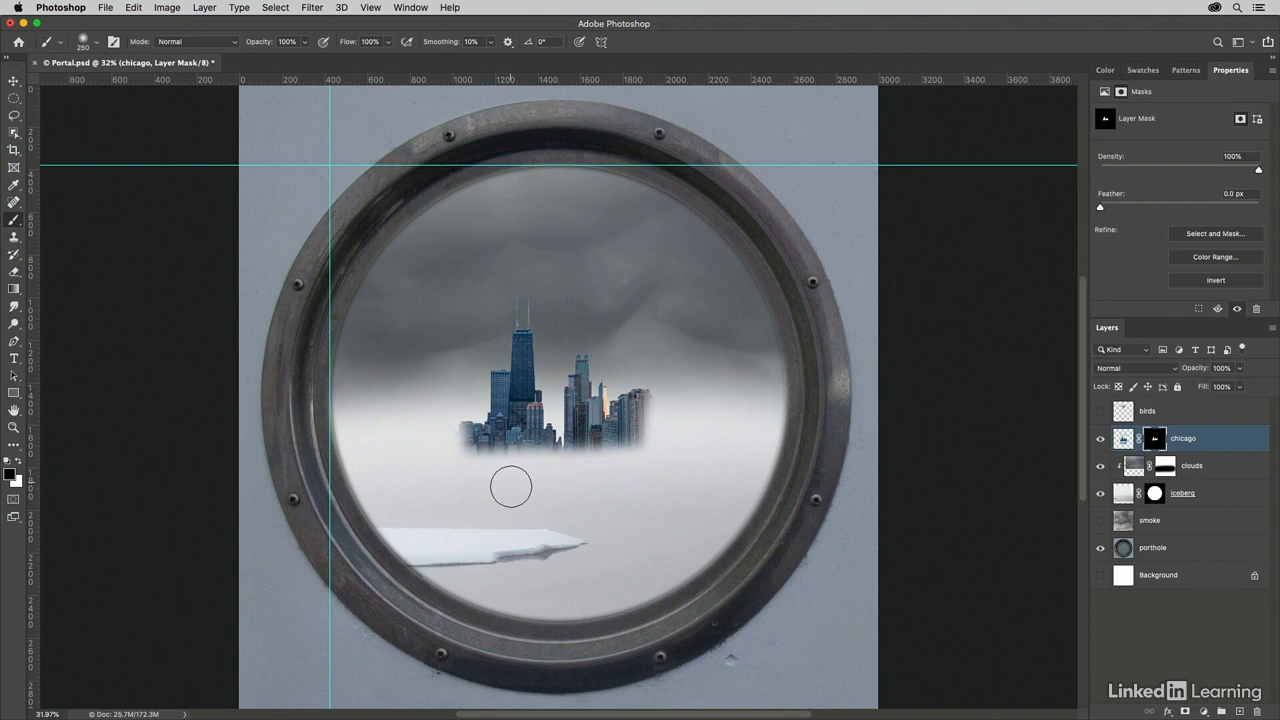
Partly fade the lower buildings on the chicago mask by dabbing black with a 700 px brush at 50% opacity
key("5")
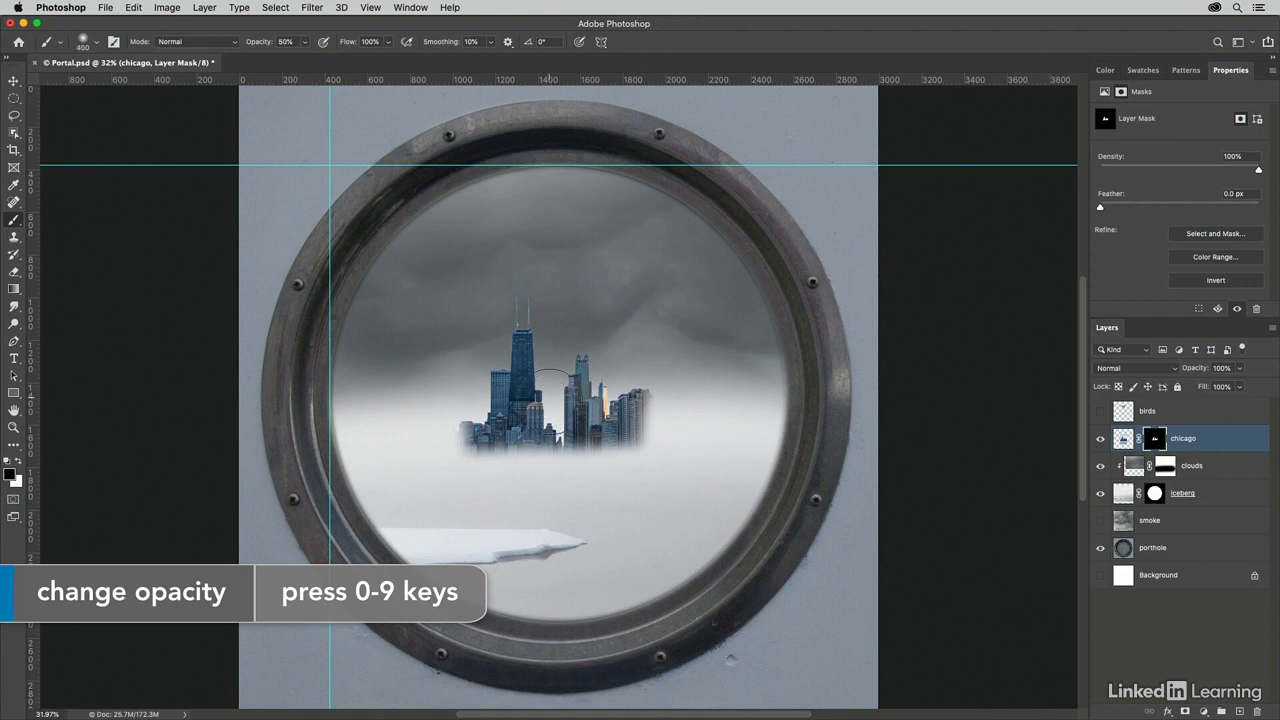
key("bracketright")
key("bracketright")
key("bracketright")
key("bracketright")
key("bracketright")
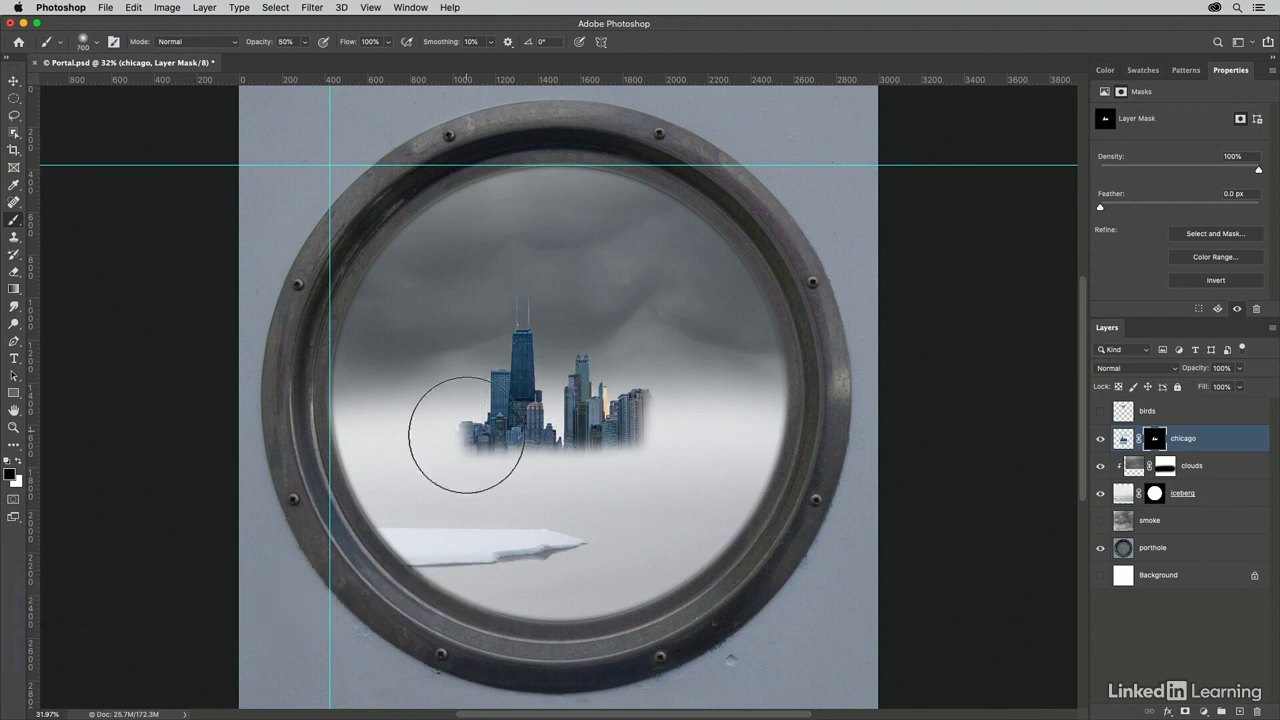
left_click(596, 386)
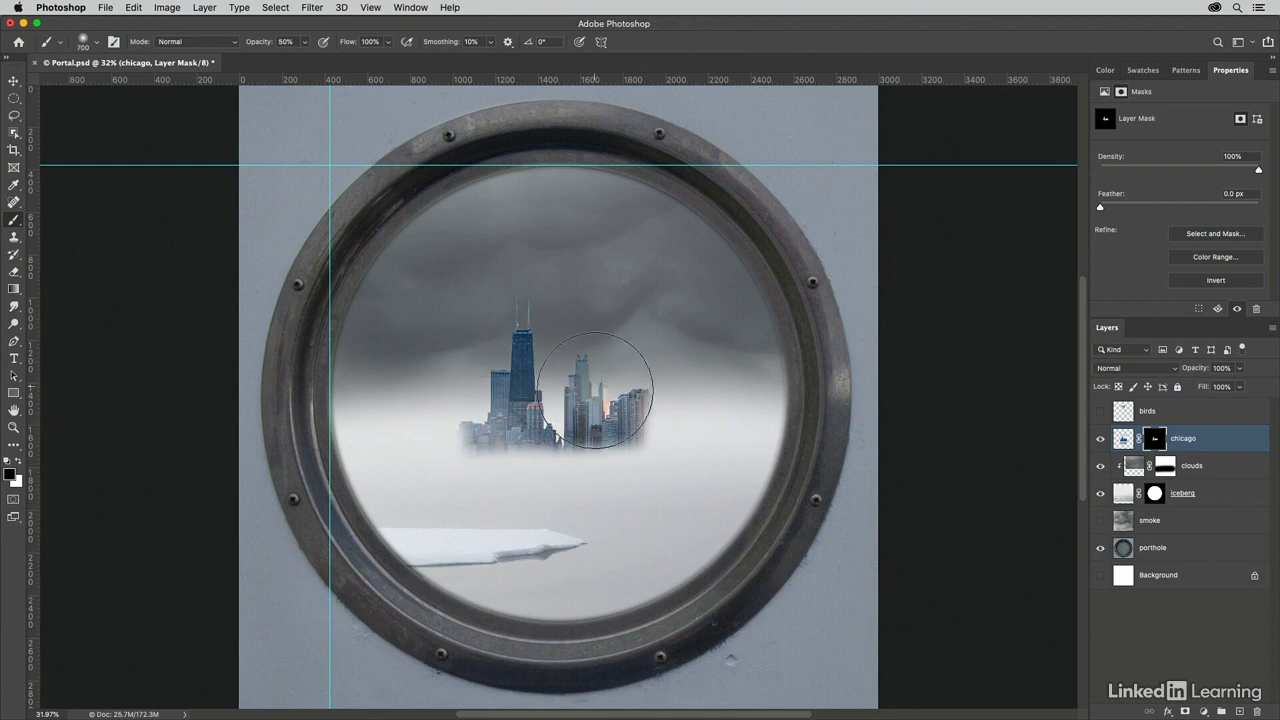
left_click(637, 455)
left_click(512, 413)
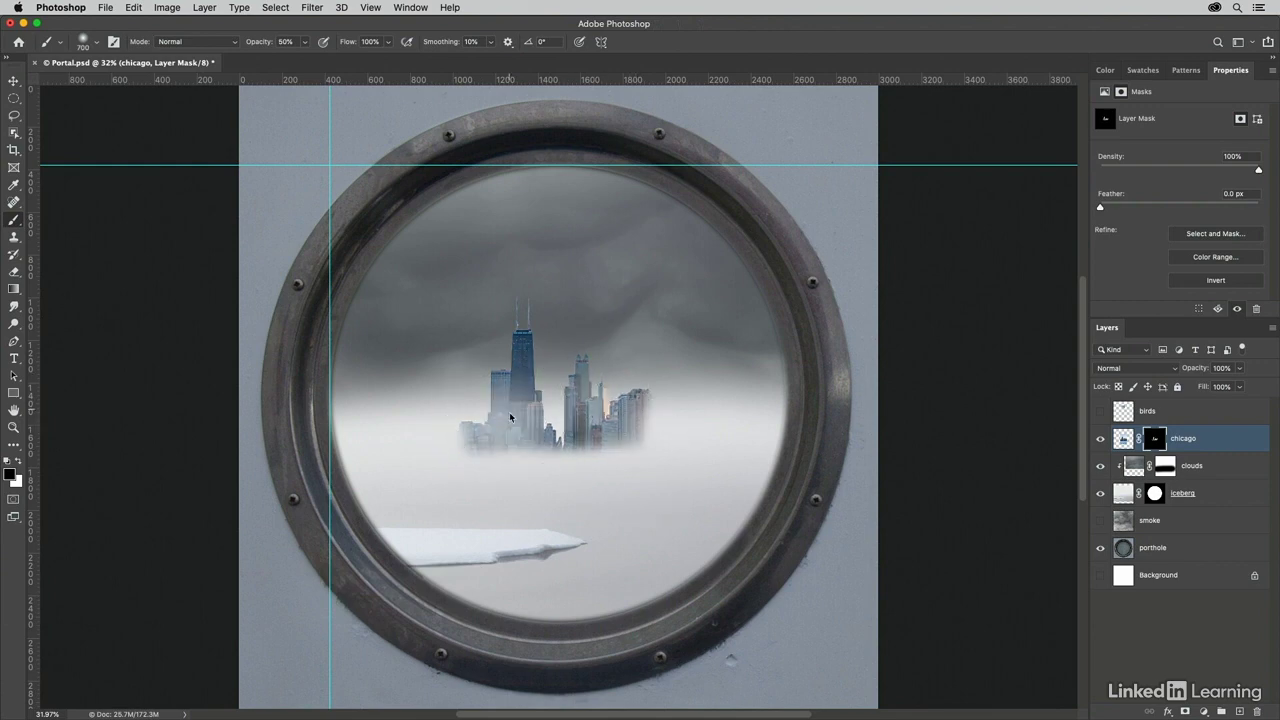
left_click(455, 443)
left_click(579, 478)
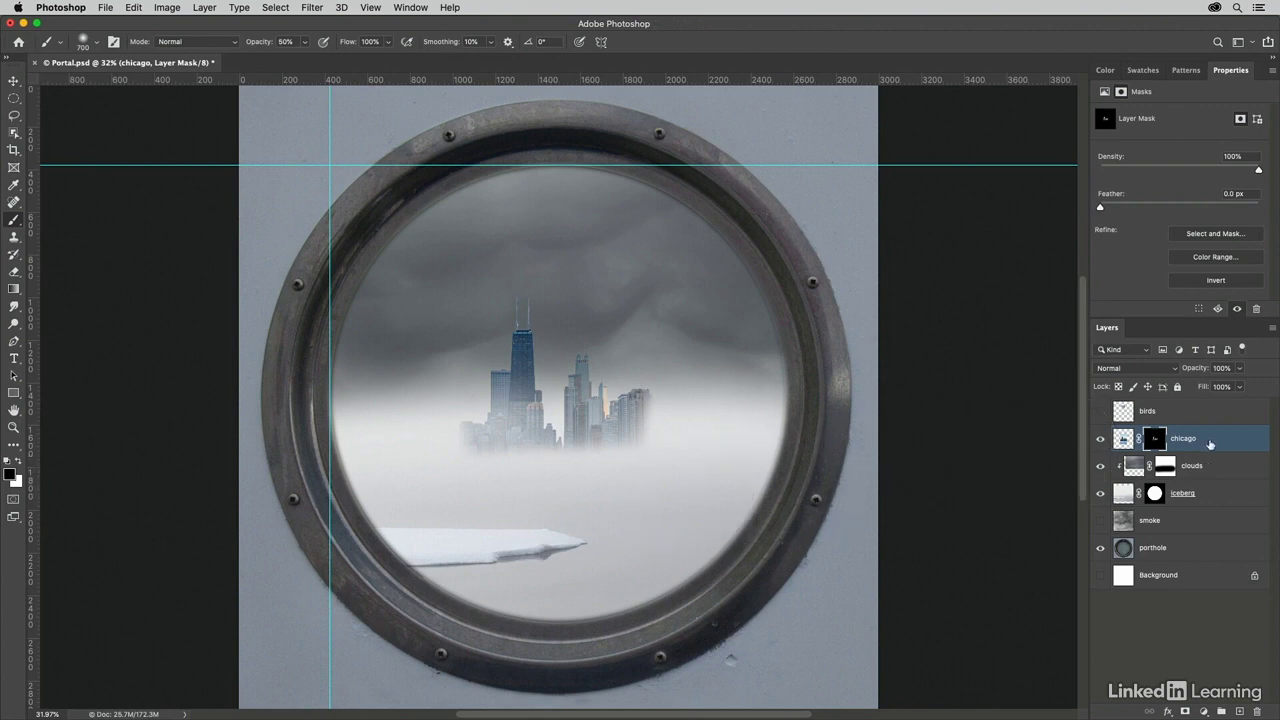
Set the chicago layer's opacity to 70% and its blend mode to Multiply
left_click(1240, 369)
left_click_drag(1240, 383, 1222, 388)
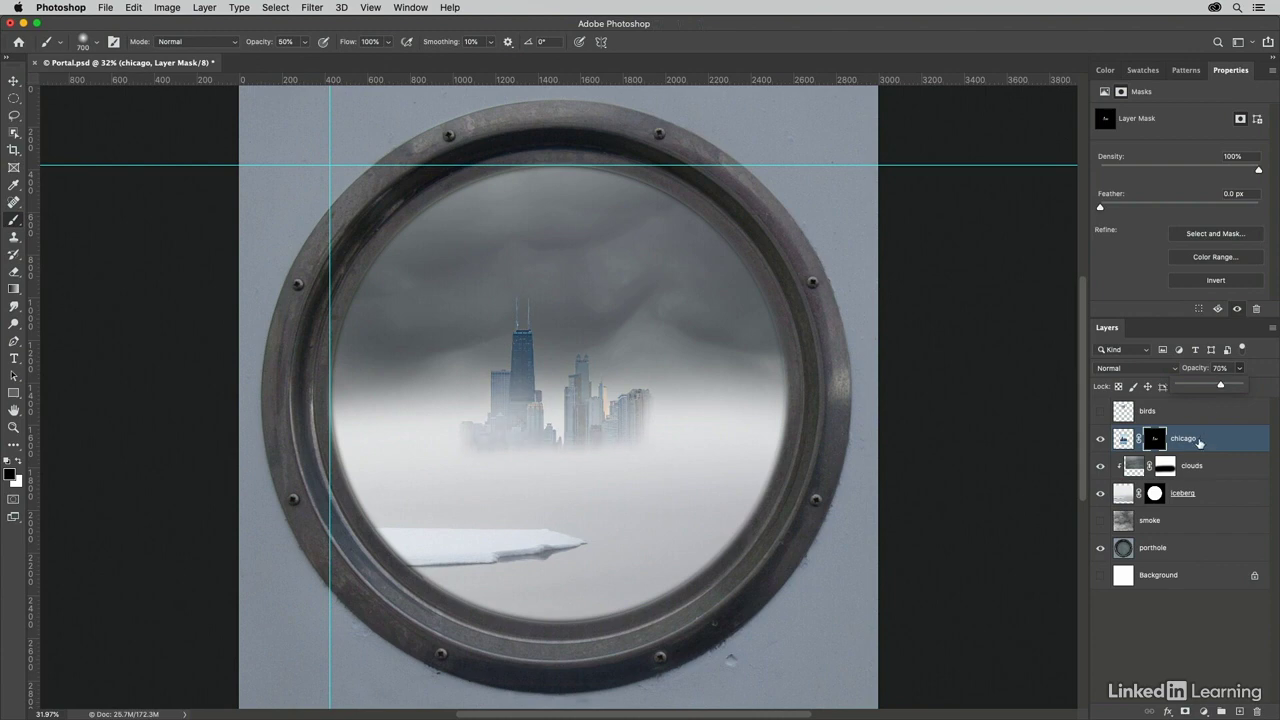
left_click(1162, 372)
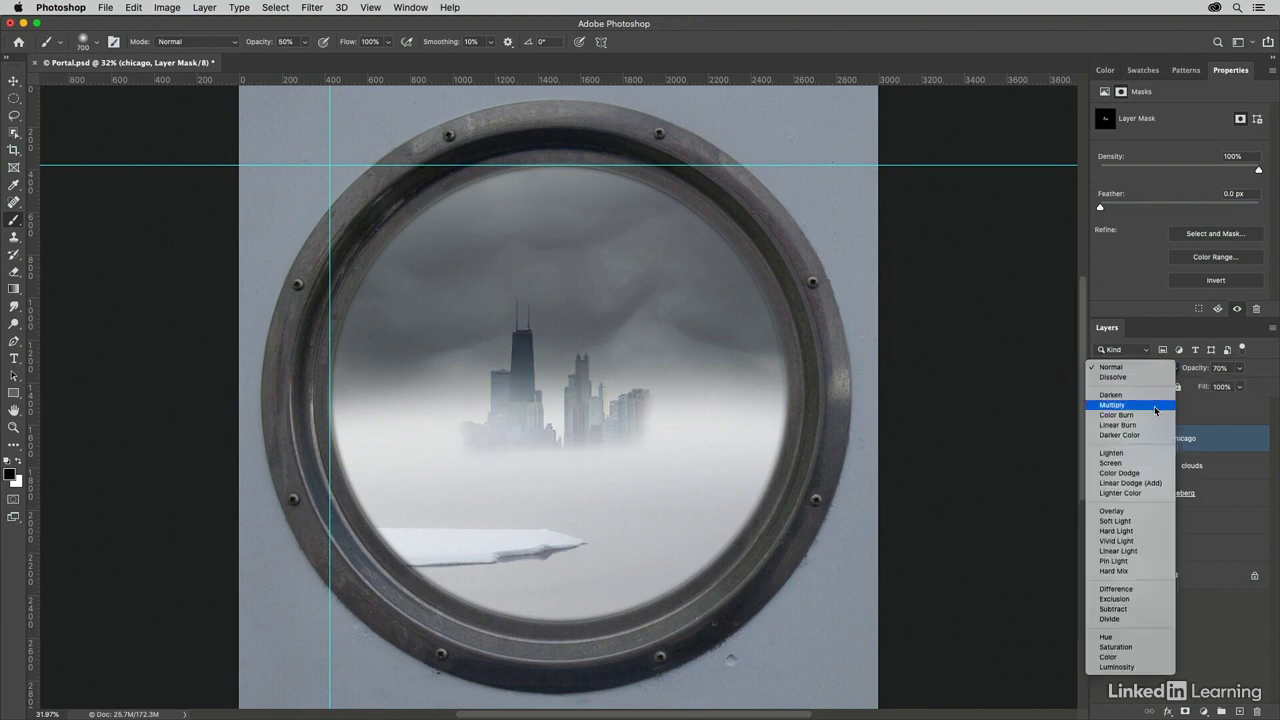
left_click(1154, 405)
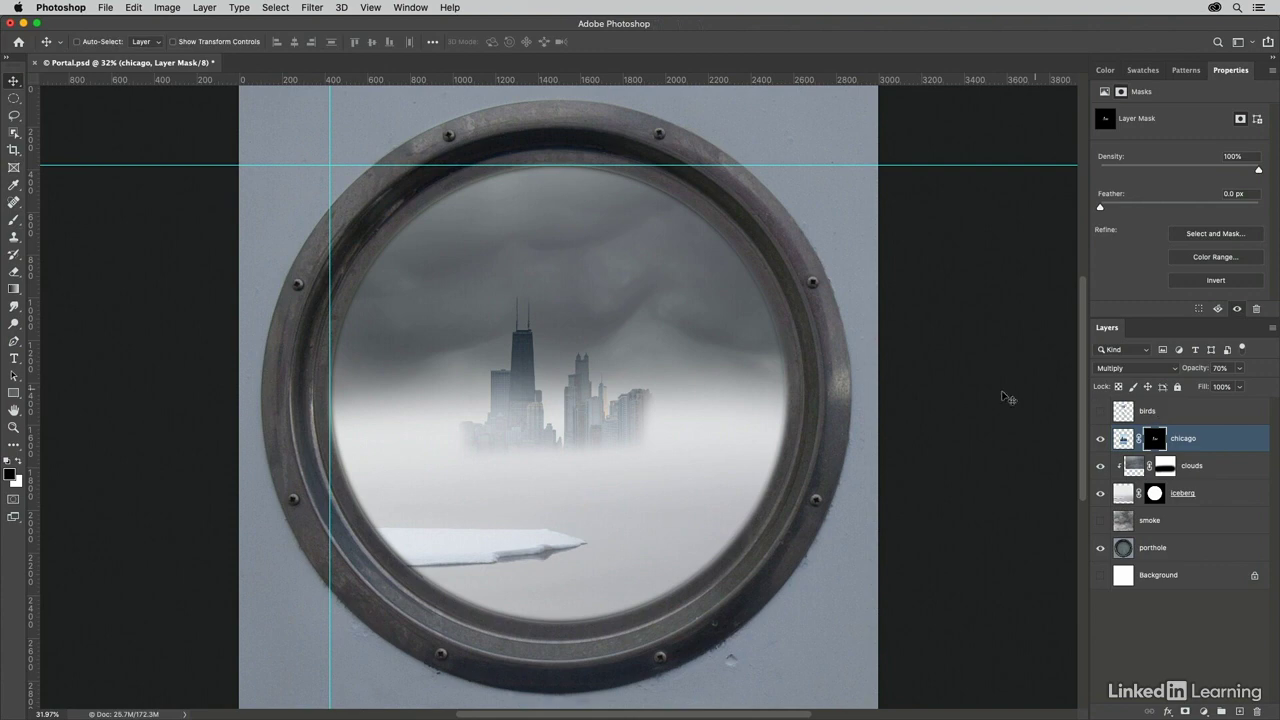
Move the chicago skyline along the horizon toward the right side of the porthole opening
left_click_drag(565, 436, 664, 434)
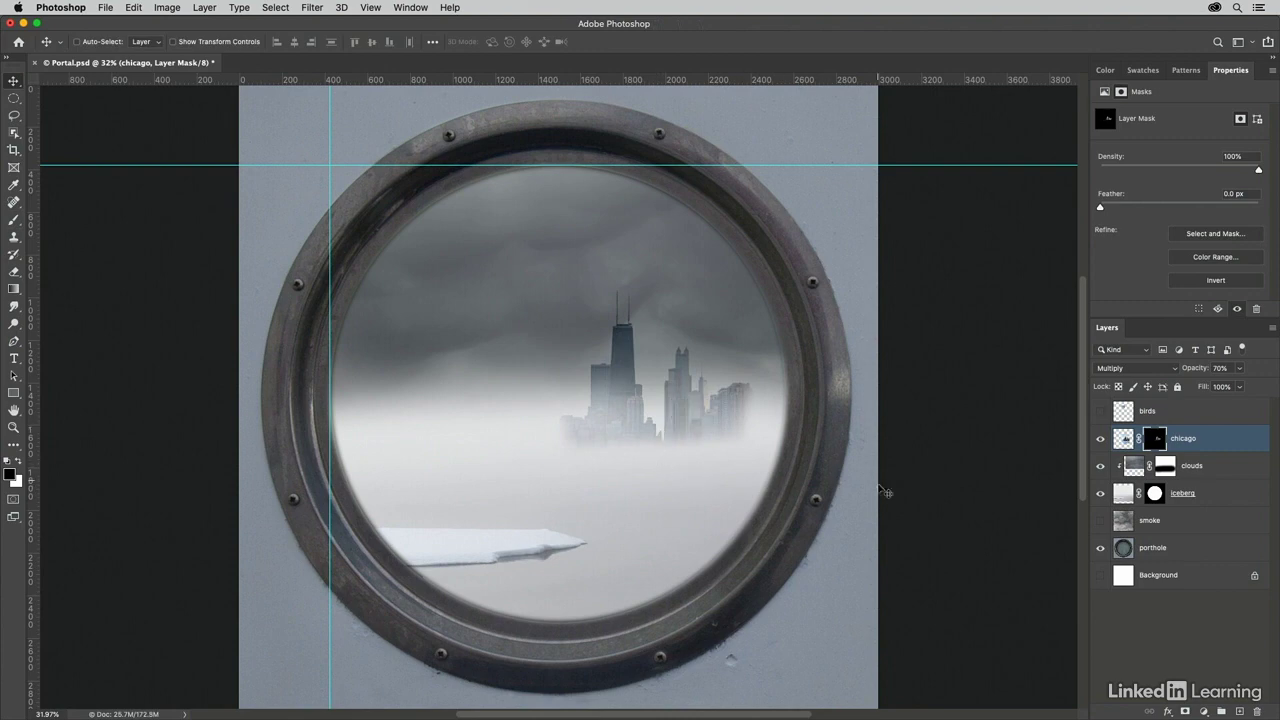
Show the birds layer and select both birds with the Object Selection tool
left_click(1170, 413)
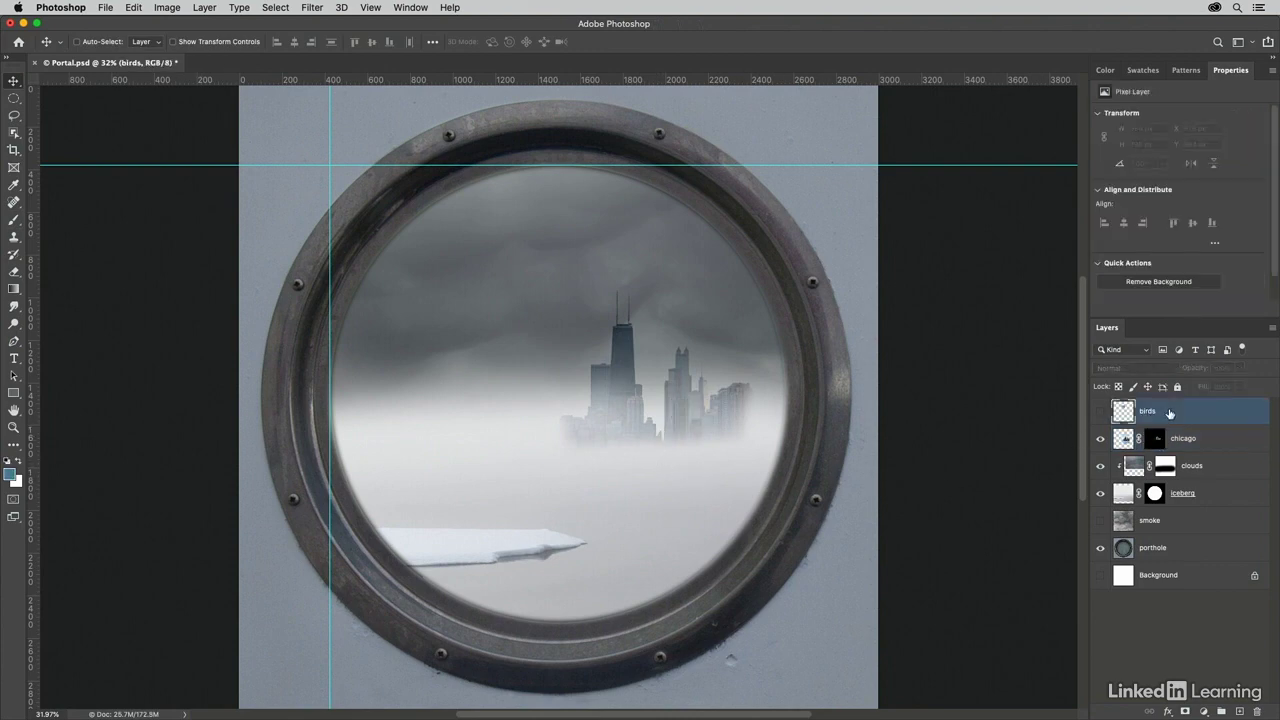
left_click(1101, 414)
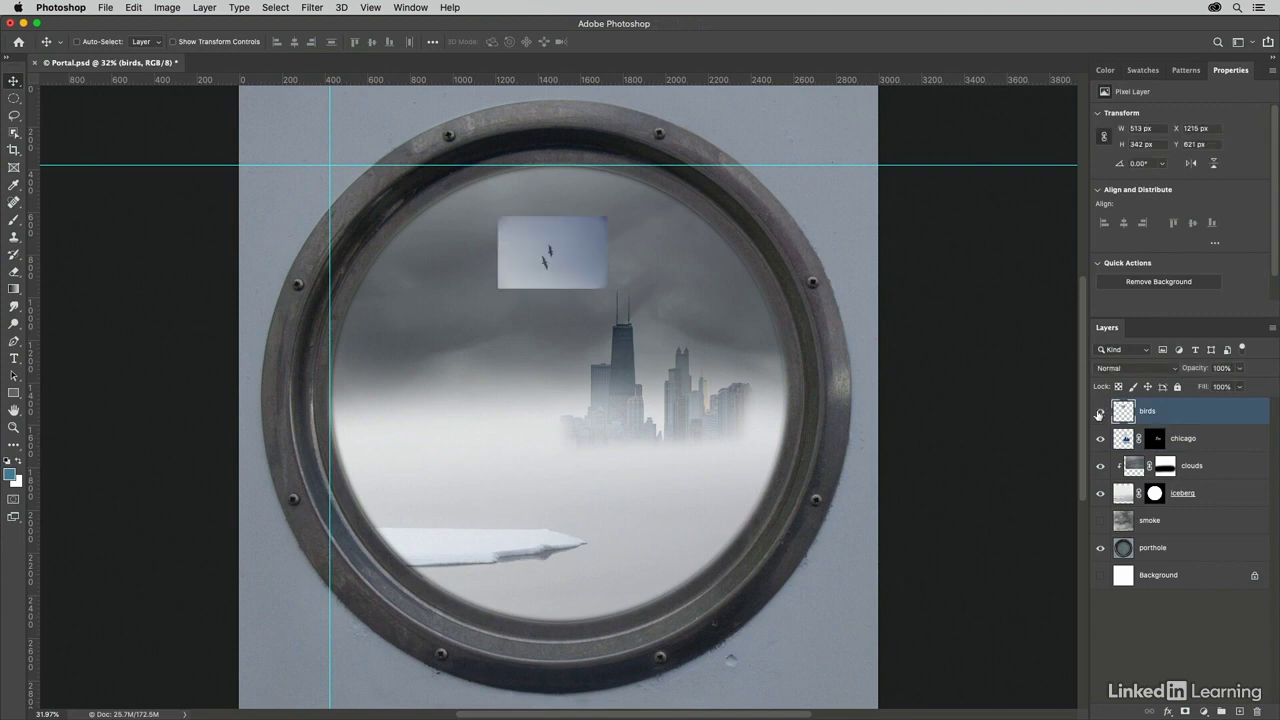
left_click(14, 134)
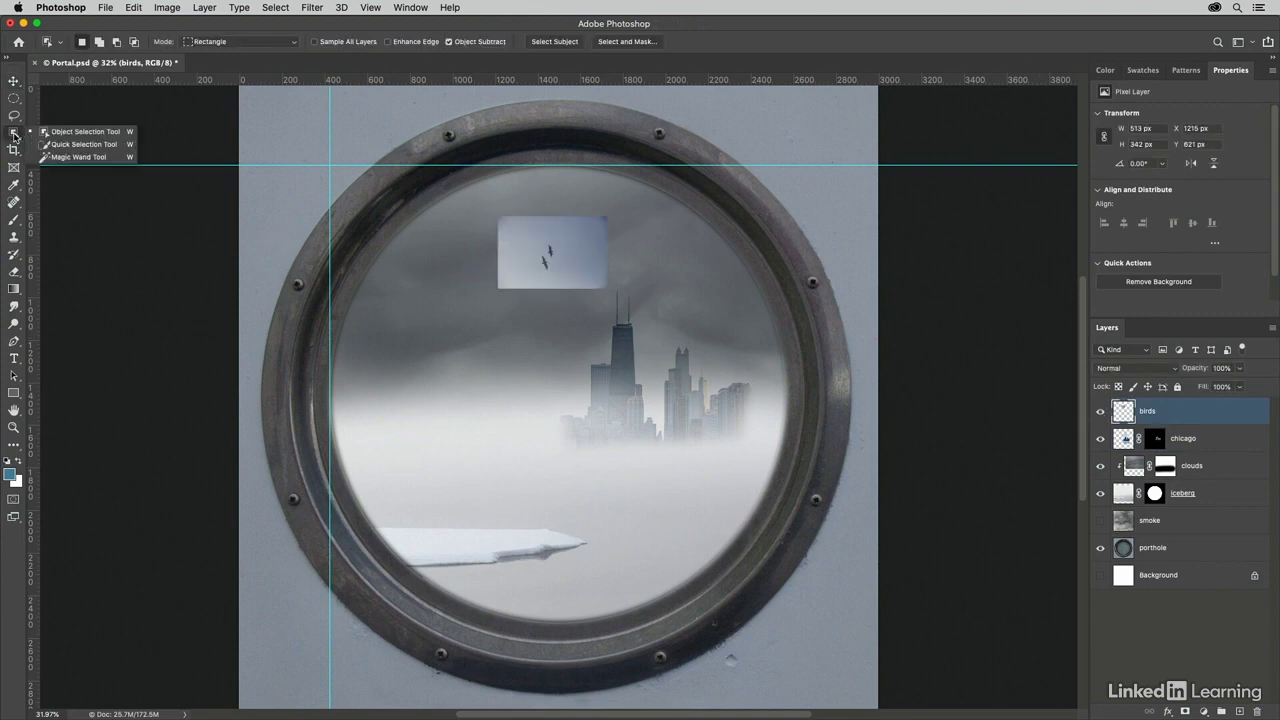
left_click(96, 134)
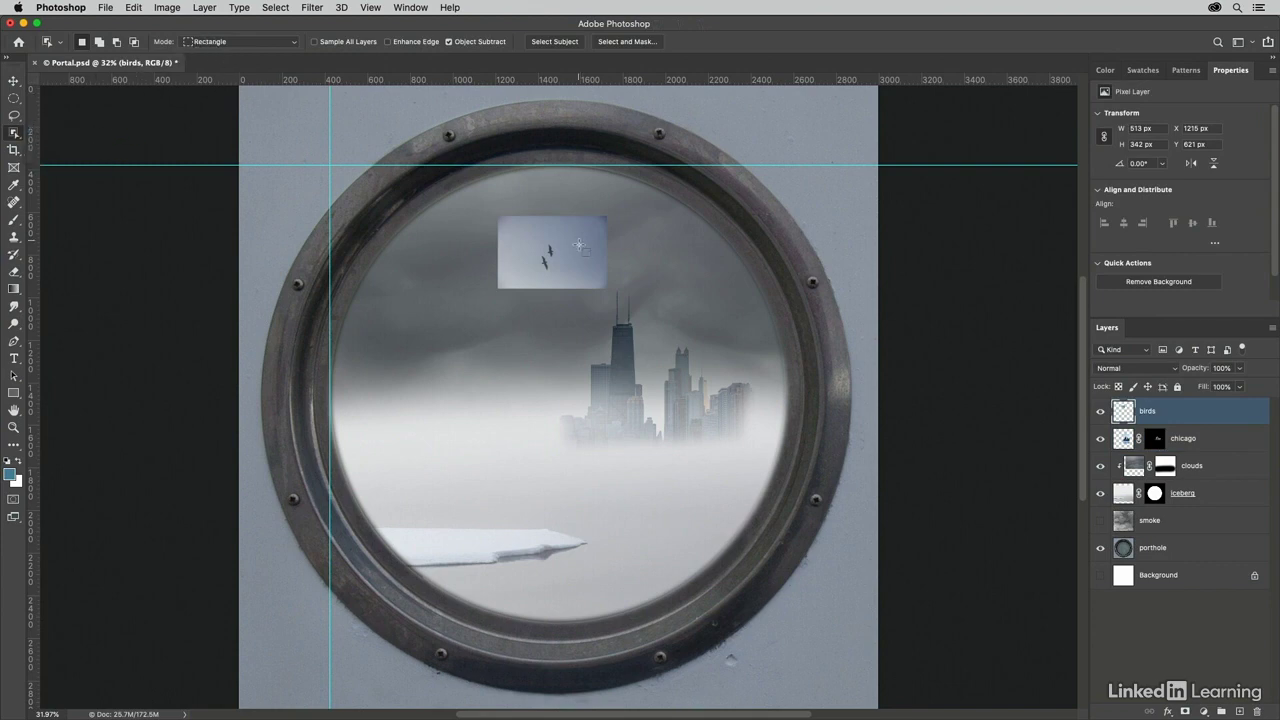
left_click_drag(530, 238, 562, 277)
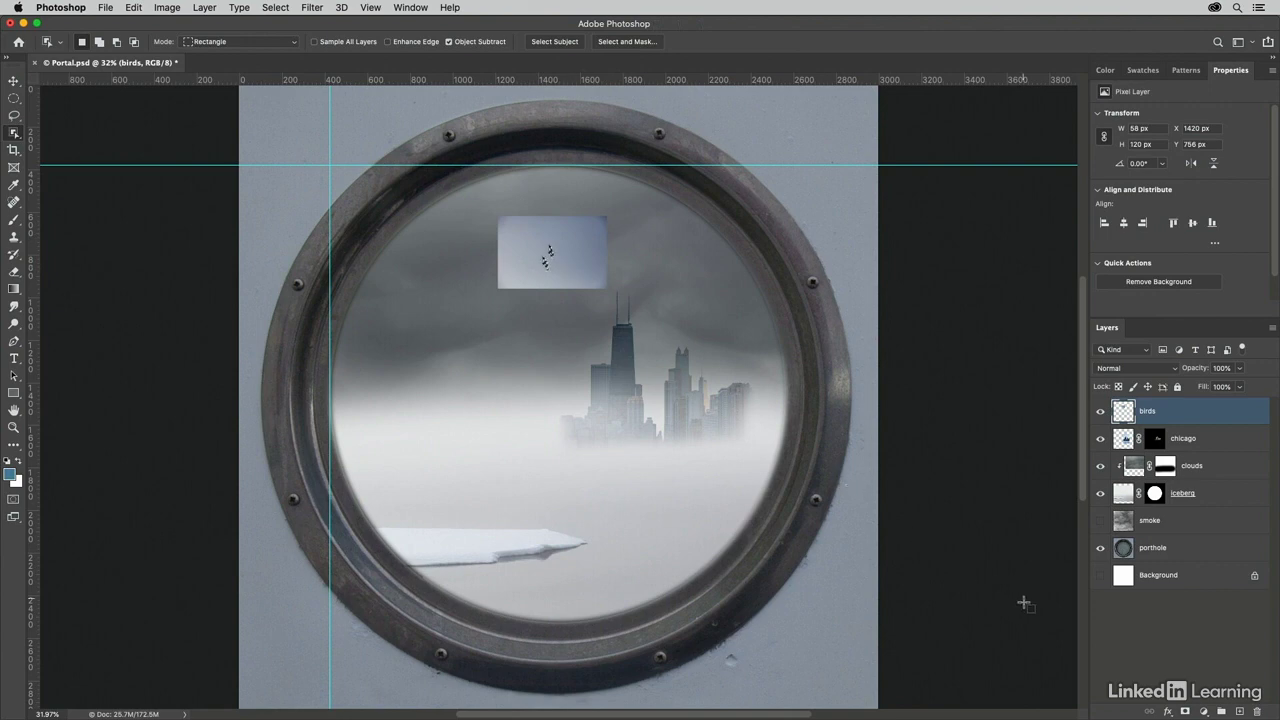
Mask the birds layer from the active selection and move the birds to the left part of the cloudy sky
left_click(1185, 711)
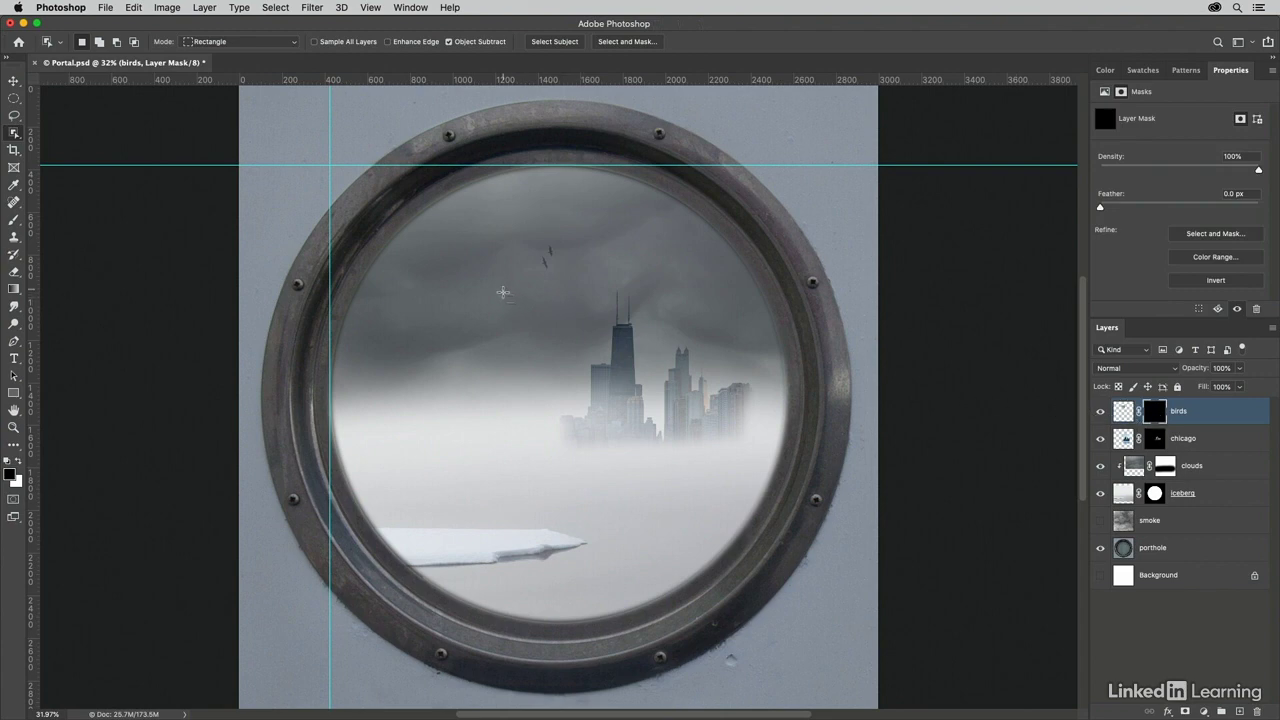
key("v")
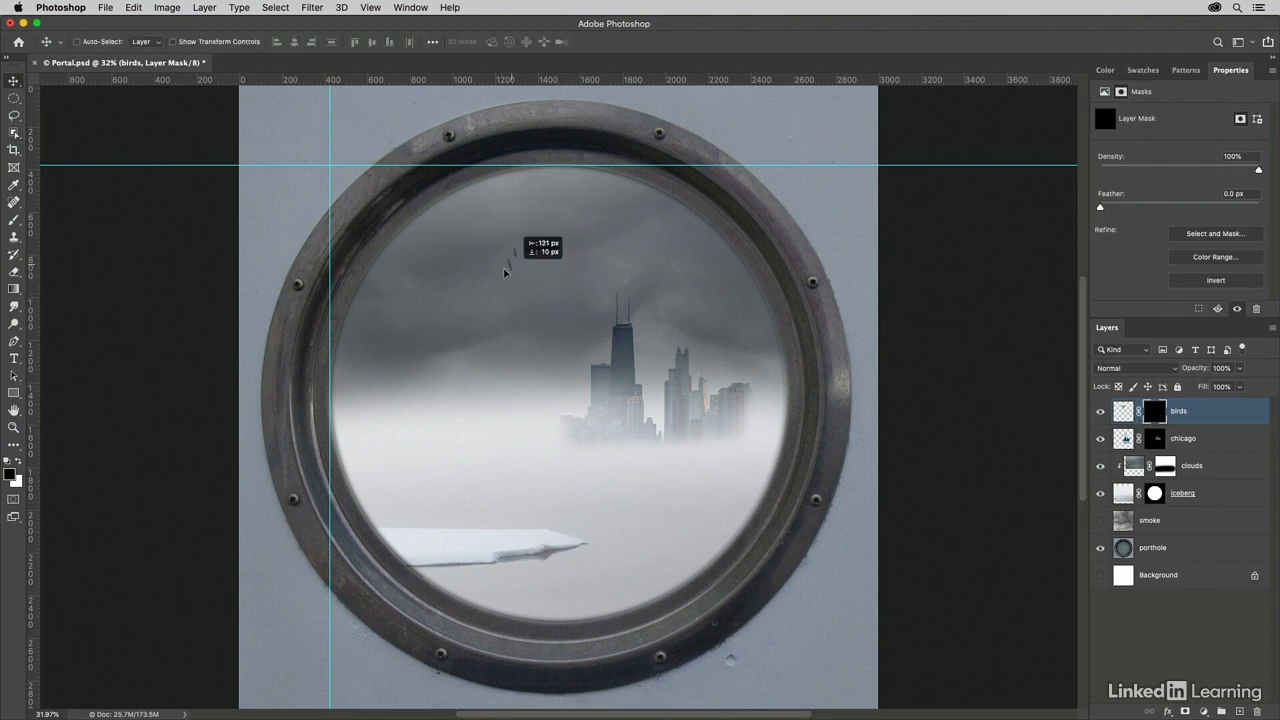
left_click_drag(505, 271, 436, 315)
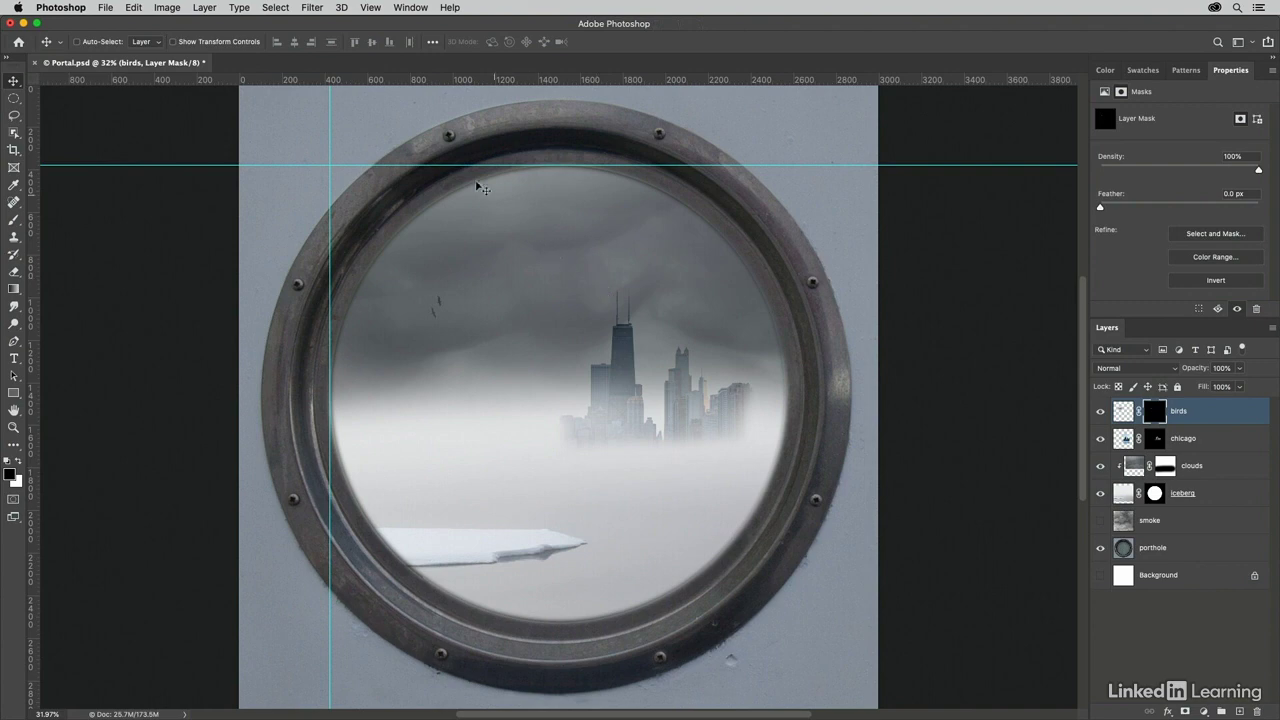
Hide the guides and other extras so the whole composite shows without overlays
left_click(372, 8)
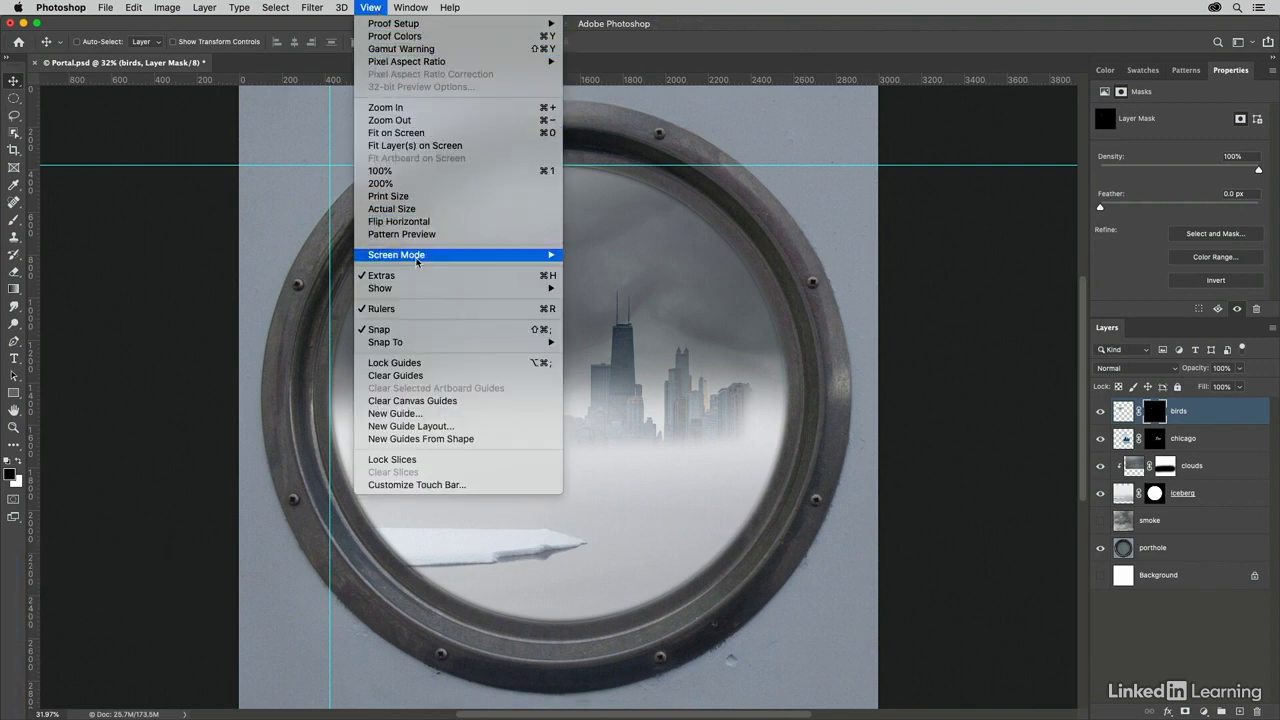
left_click(397, 281)
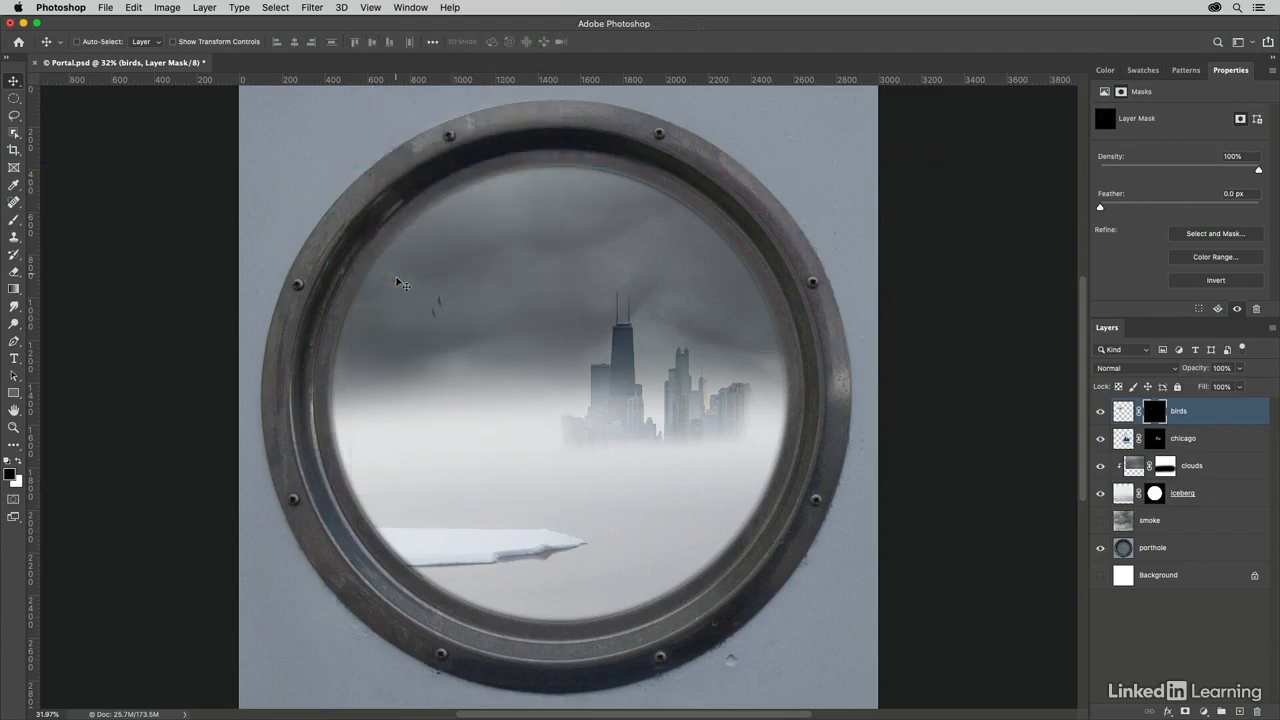
key("super+minus")
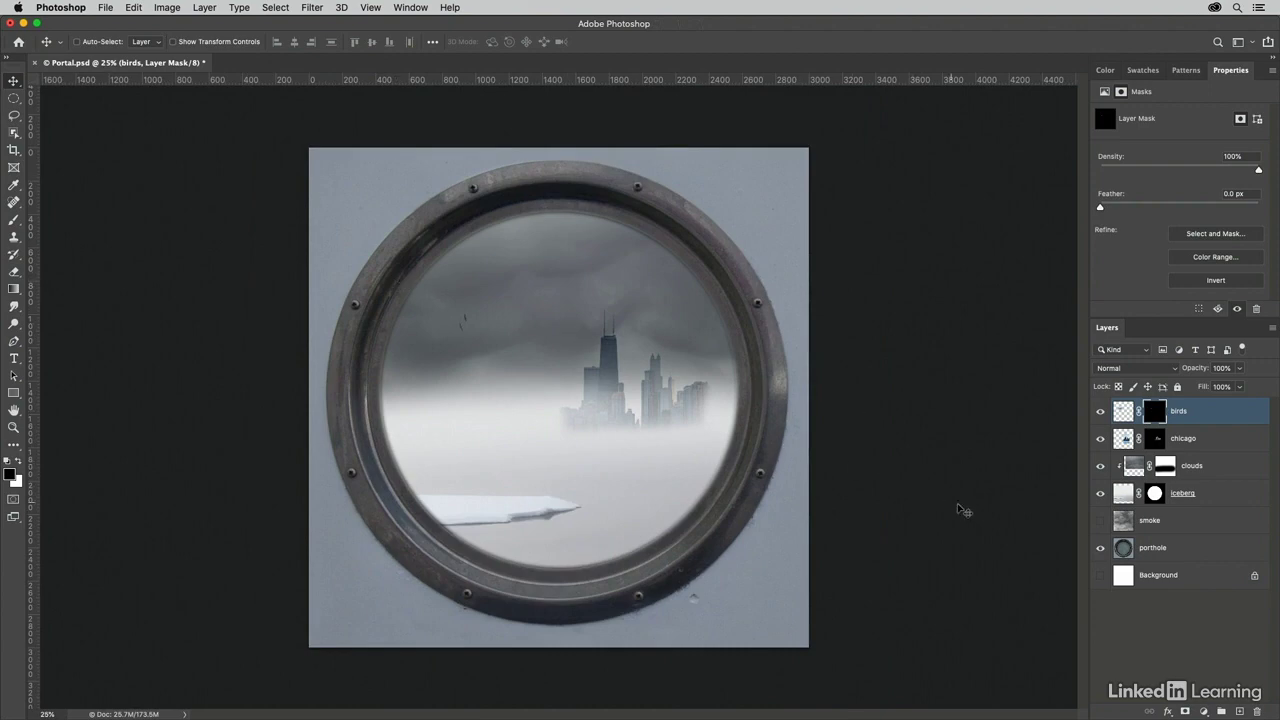
Show the smoke layer and inspect it alone by temporarily hiding the iceberg, clouds, chicago and birds layers
left_click(1180, 523)
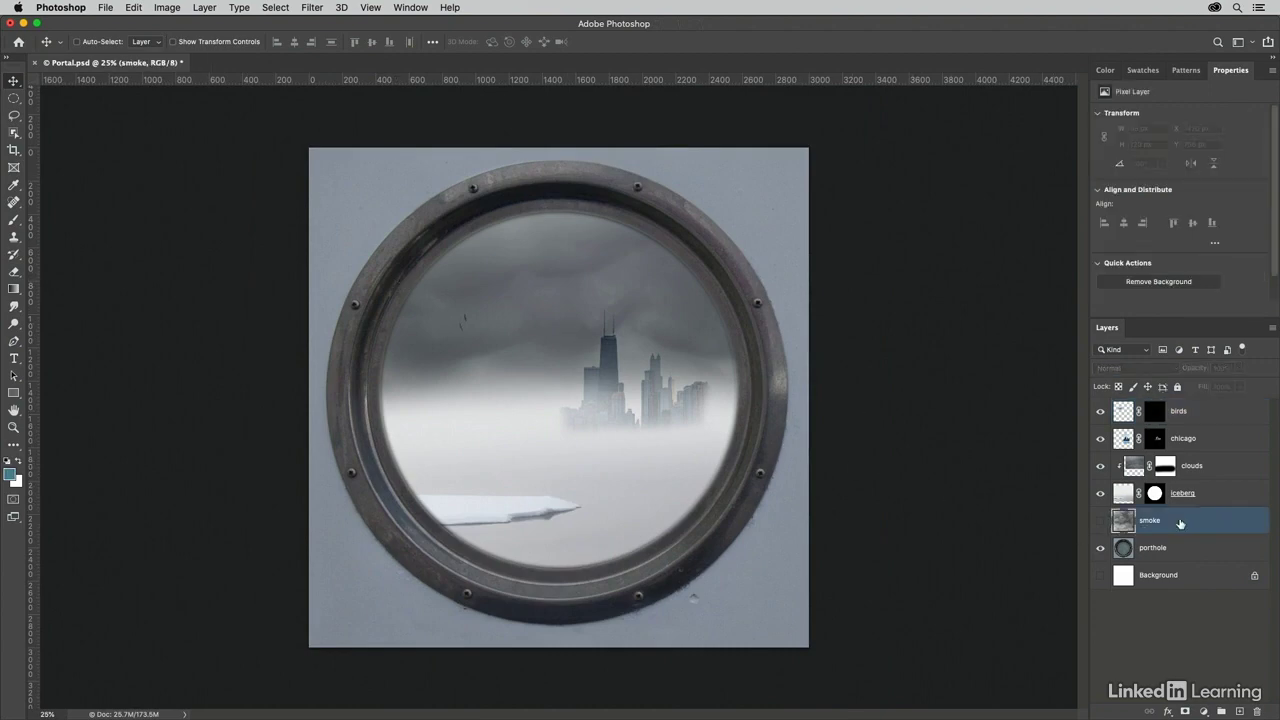
left_click(1100, 521)
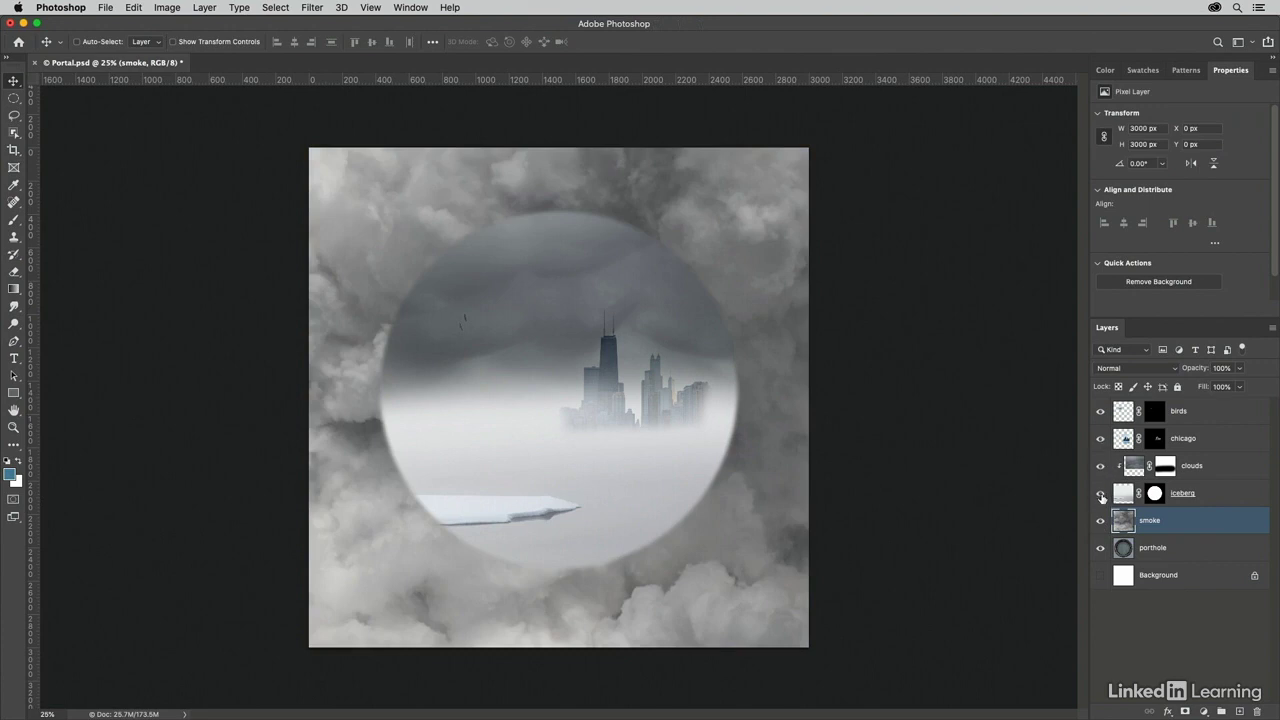
left_click_drag(1101, 496, 1102, 414)
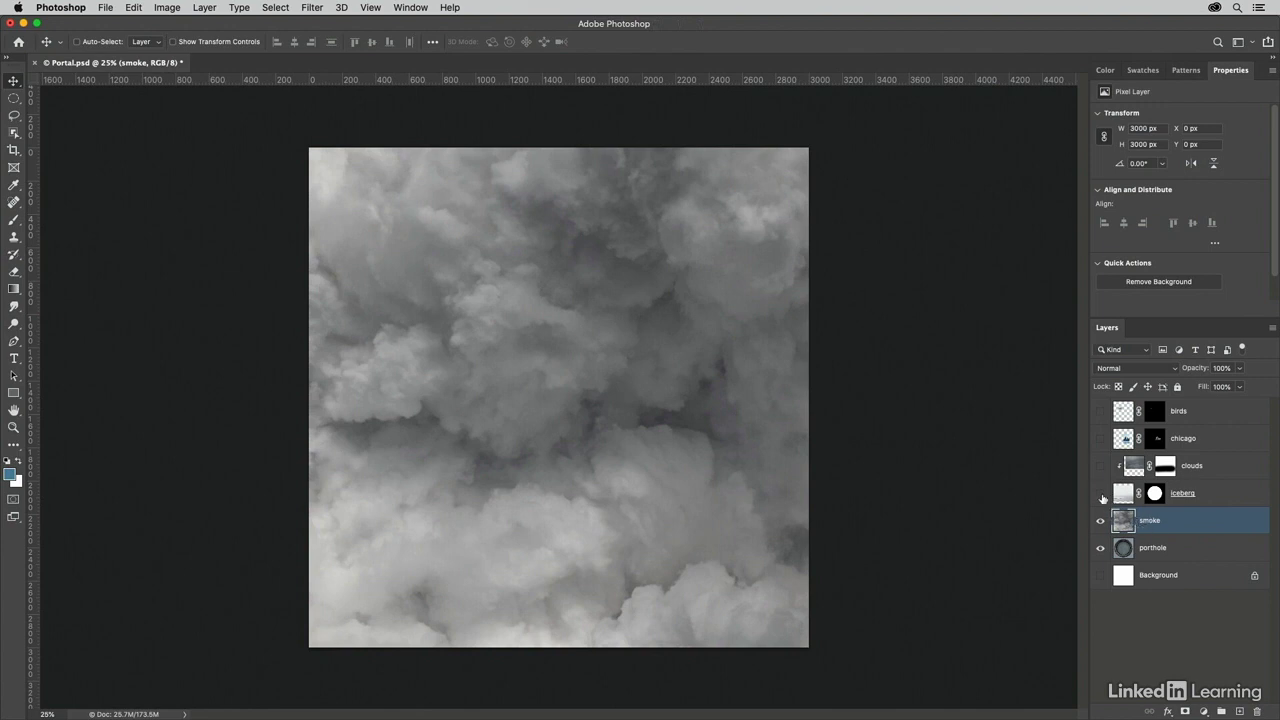
left_click_drag(1102, 497, 1101, 418)
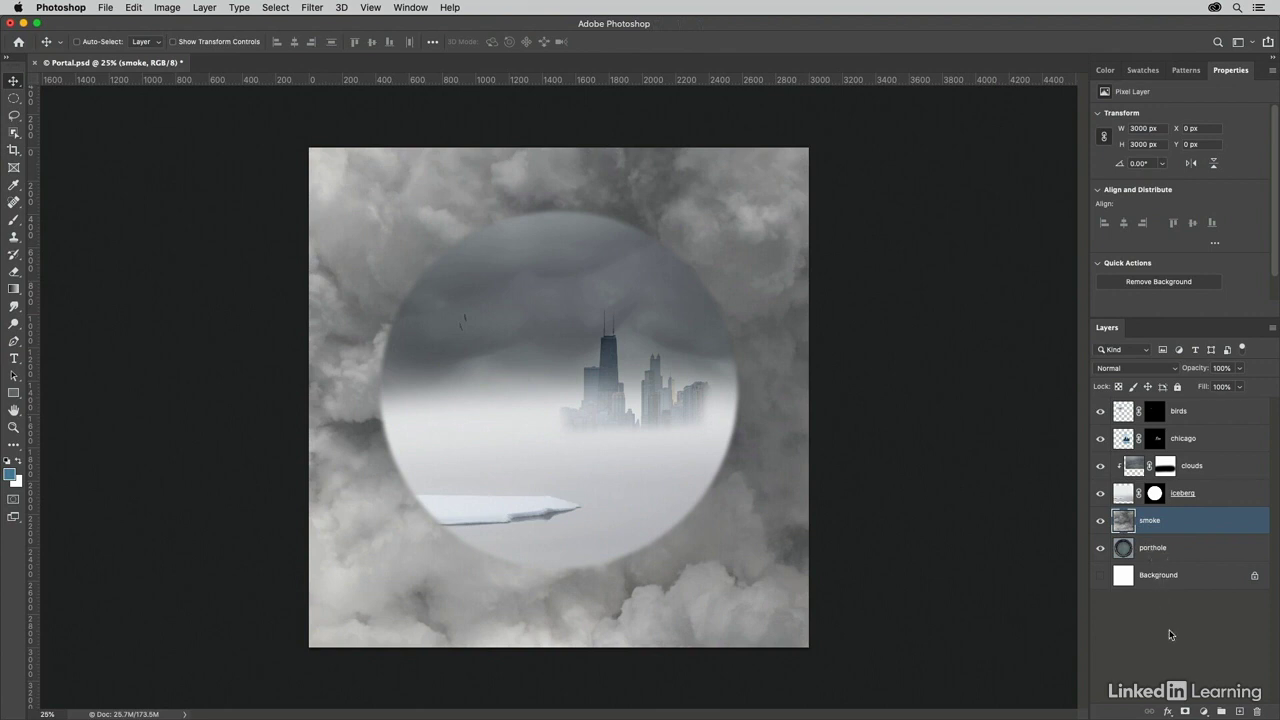
Add a black mask to the smoke layer and paint white around the porthole frame with a 700 px brush at 50% opacity
left_click(1184, 710, "alt")
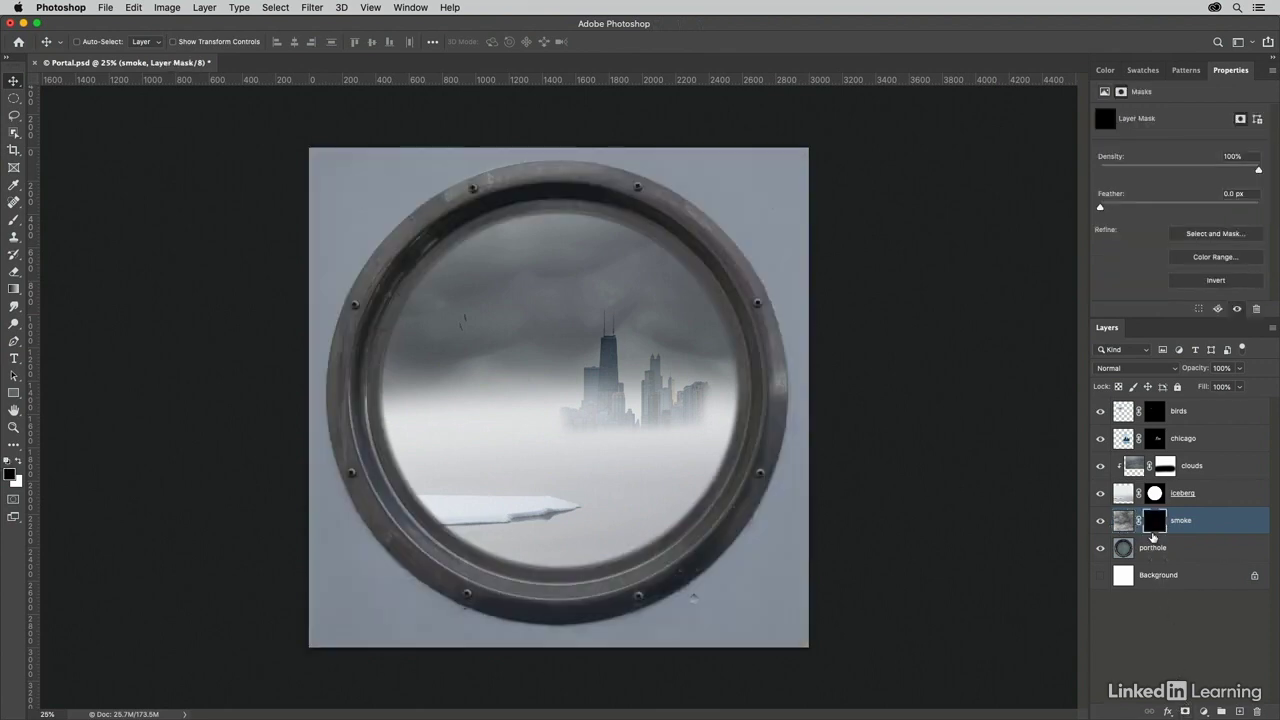
key("b")
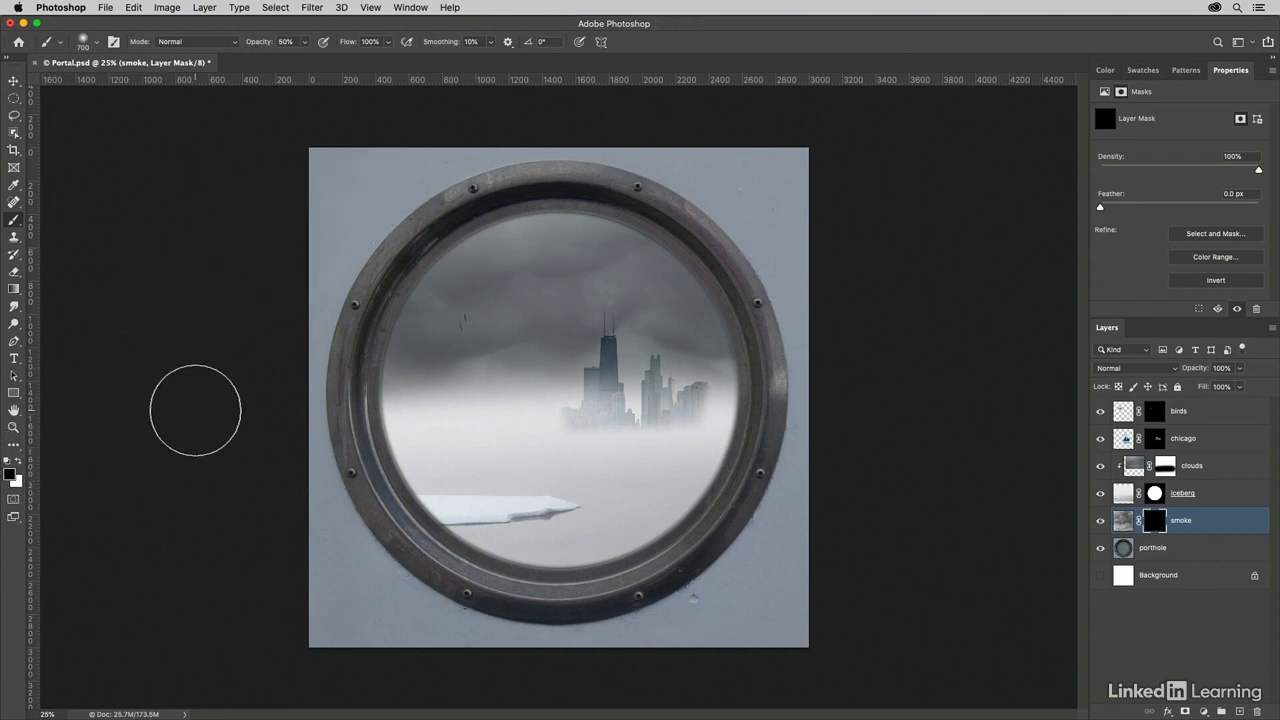
key("x")
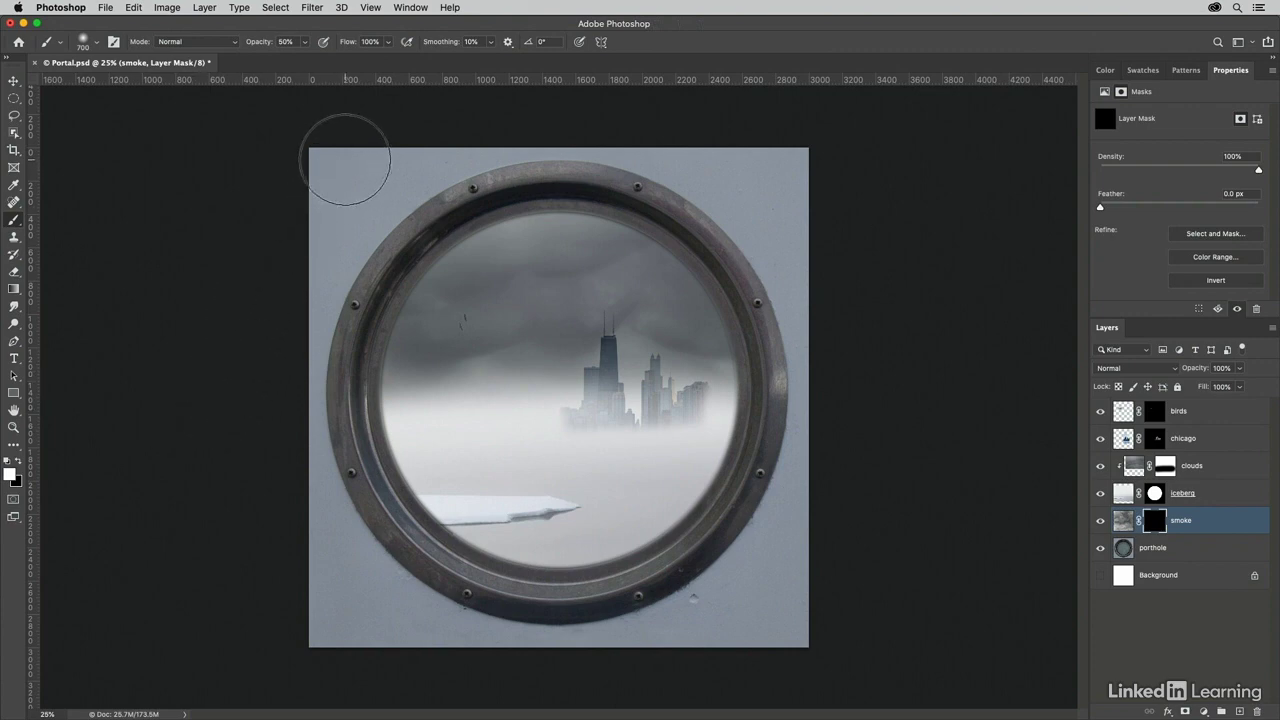
mouse_move(345, 160)
left_mouse_down()
mouse_move(291, 243)
mouse_move(431, 142)
mouse_move(473, 138)
mouse_move(322, 283)
mouse_move(420, 161)
mouse_move(355, 212)
mouse_move(269, 393)
mouse_move(326, 219)
mouse_move(297, 396)
mouse_move(304, 551)
mouse_move(290, 387)
mouse_move(371, 564)
mouse_move(448, 666)
mouse_move(302, 537)
mouse_move(413, 671)
mouse_move(324, 627)
mouse_move(332, 597)
mouse_move(601, 655)
mouse_move(487, 645)
mouse_move(788, 595)
mouse_move(690, 637)
mouse_move(716, 636)
mouse_move(853, 542)
mouse_move(697, 629)
mouse_move(788, 533)
mouse_move(891, 368)
mouse_move(817, 486)
mouse_move(788, 496)
mouse_move(826, 241)
mouse_move(811, 355)
mouse_move(799, 289)
mouse_move(703, 121)
mouse_move(801, 249)
mouse_move(610, 129)
mouse_move(809, 216)
mouse_move(735, 134)
mouse_move(755, 169)
mouse_move(462, 123)
mouse_move(623, 135)
mouse_move(559, 133)
left_mouse_up()
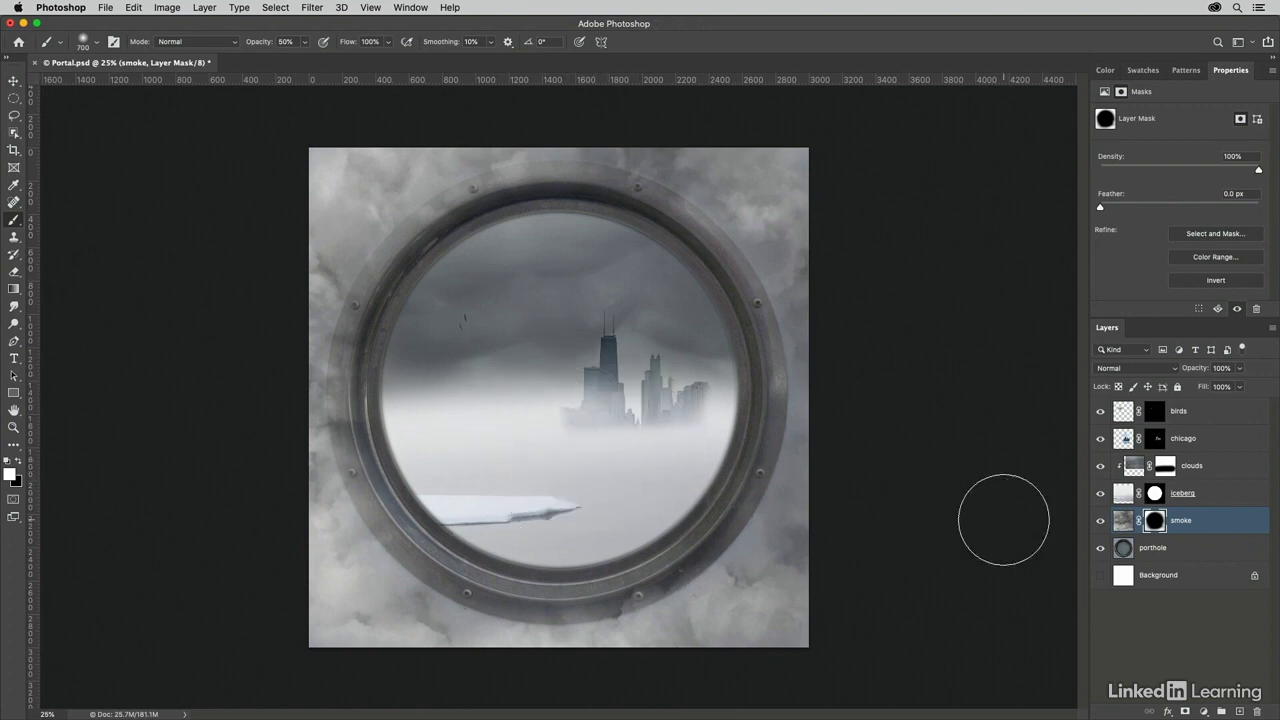
Compare the composite with the porthole layer shown on its own, and restore the visibility of the other layers
left_click(1101, 549, "alt")
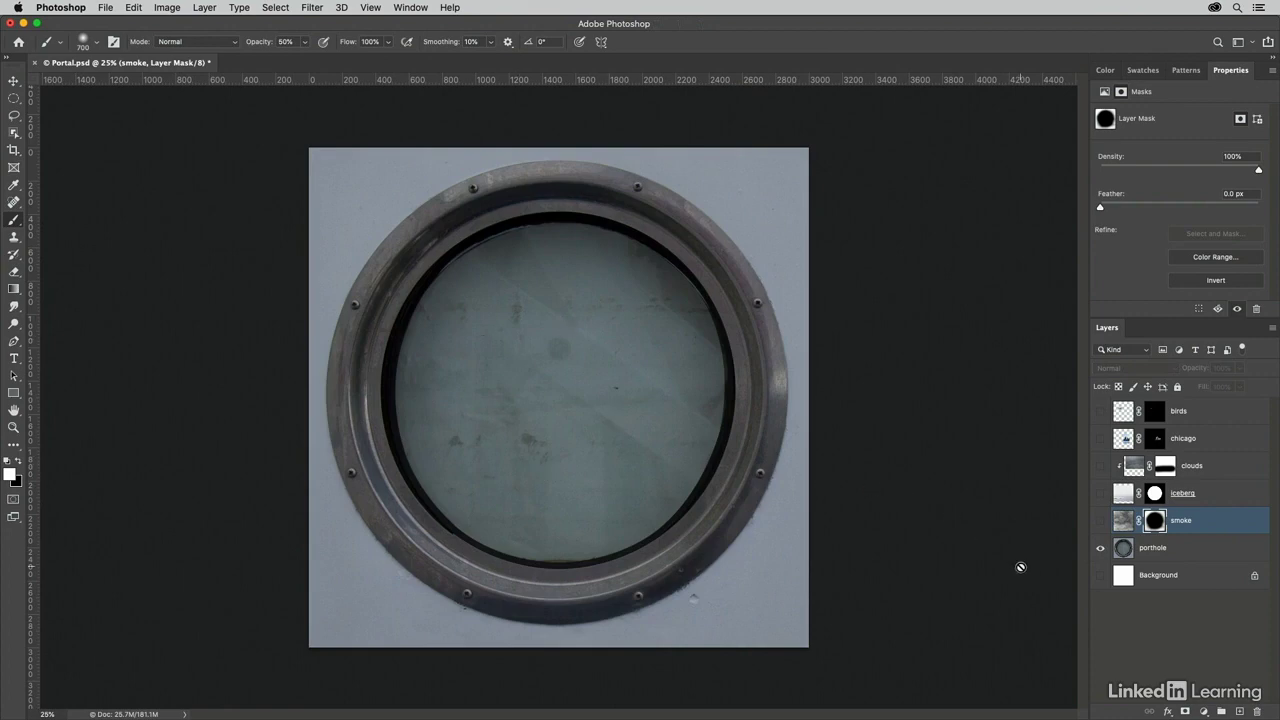
left_click(1101, 550, "alt")
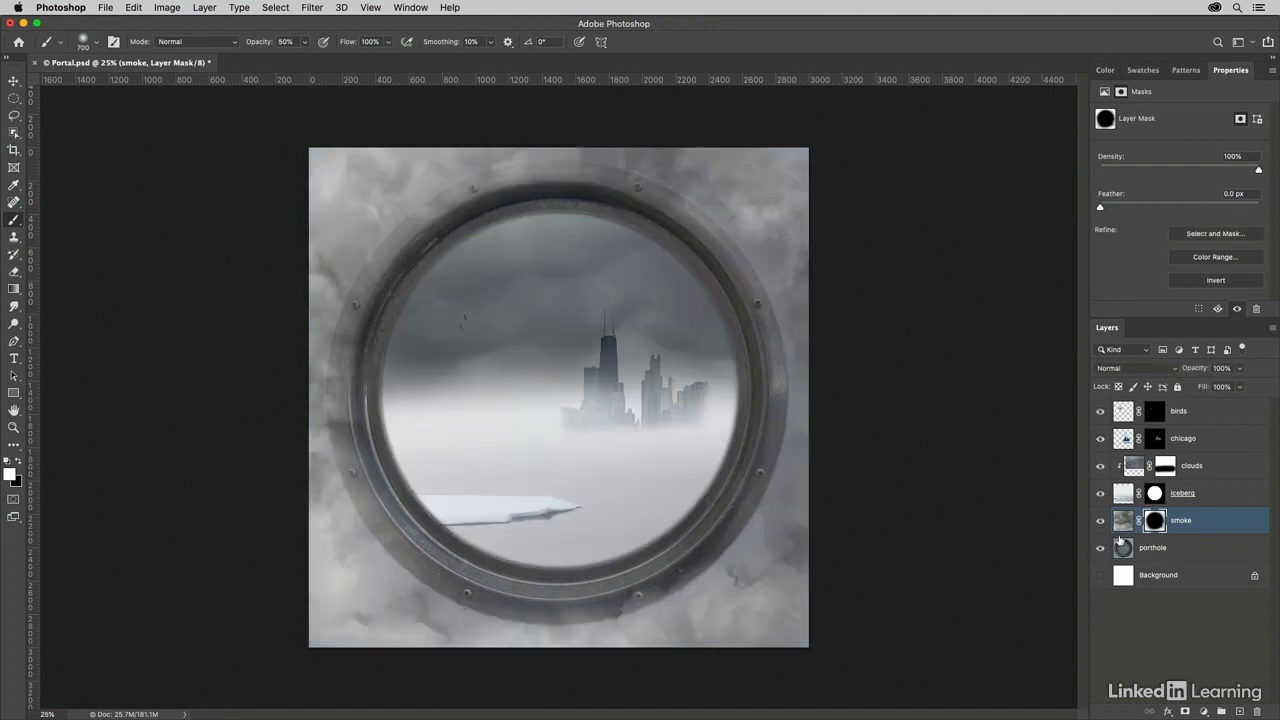
Set the iceberg layer's opacity to 52%
left_click(1200, 496)
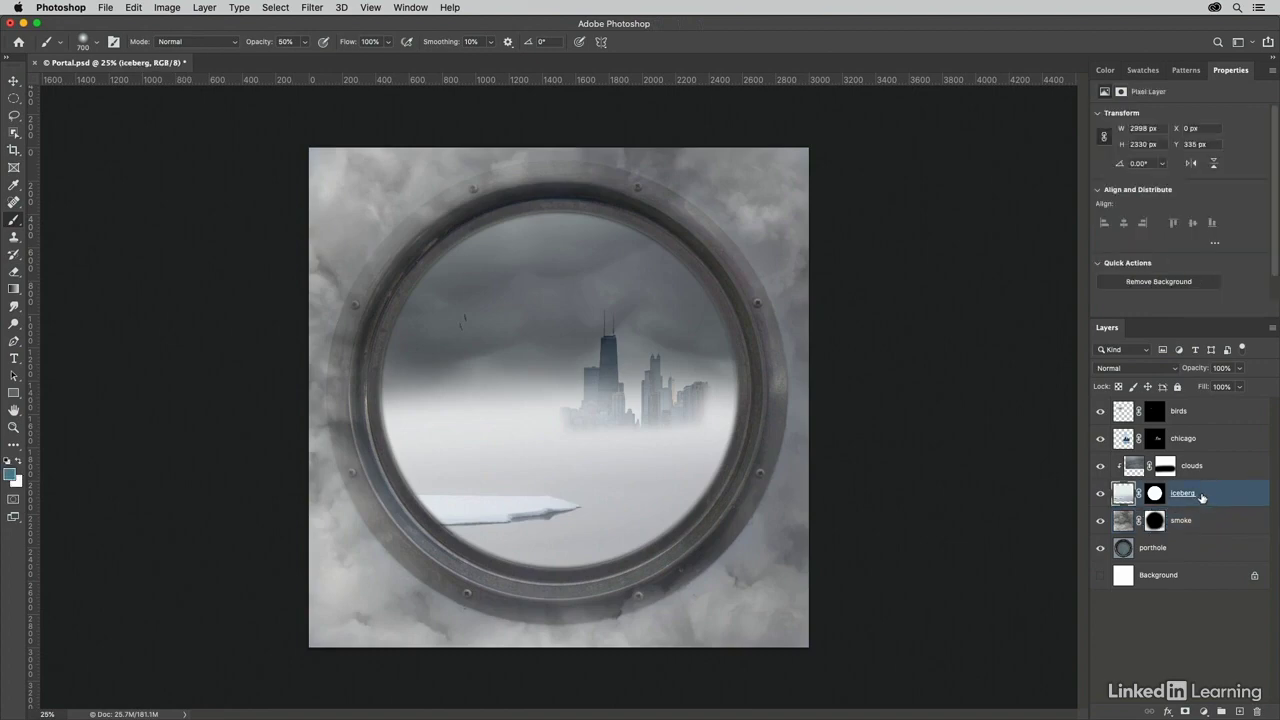
left_click(1240, 368)
left_click_drag(1241, 388, 1211, 396)
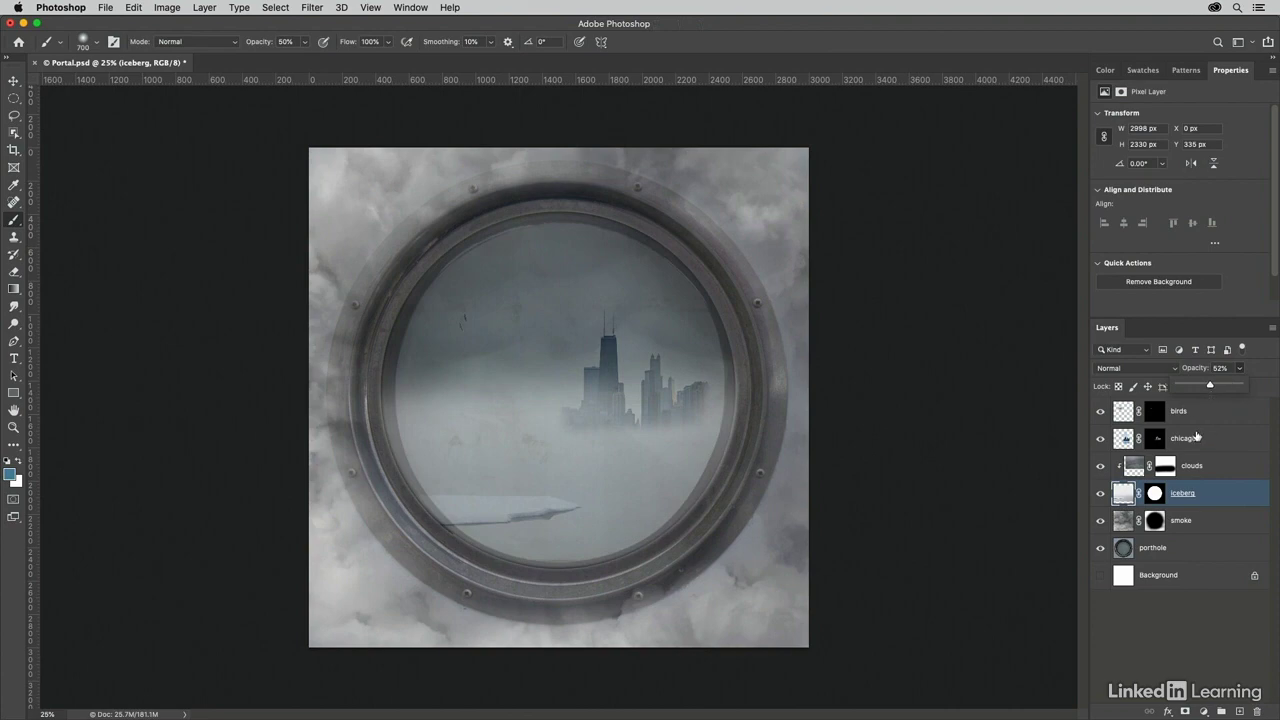
Lower the chicago layer's opacity to 50%
left_click(1195, 438)
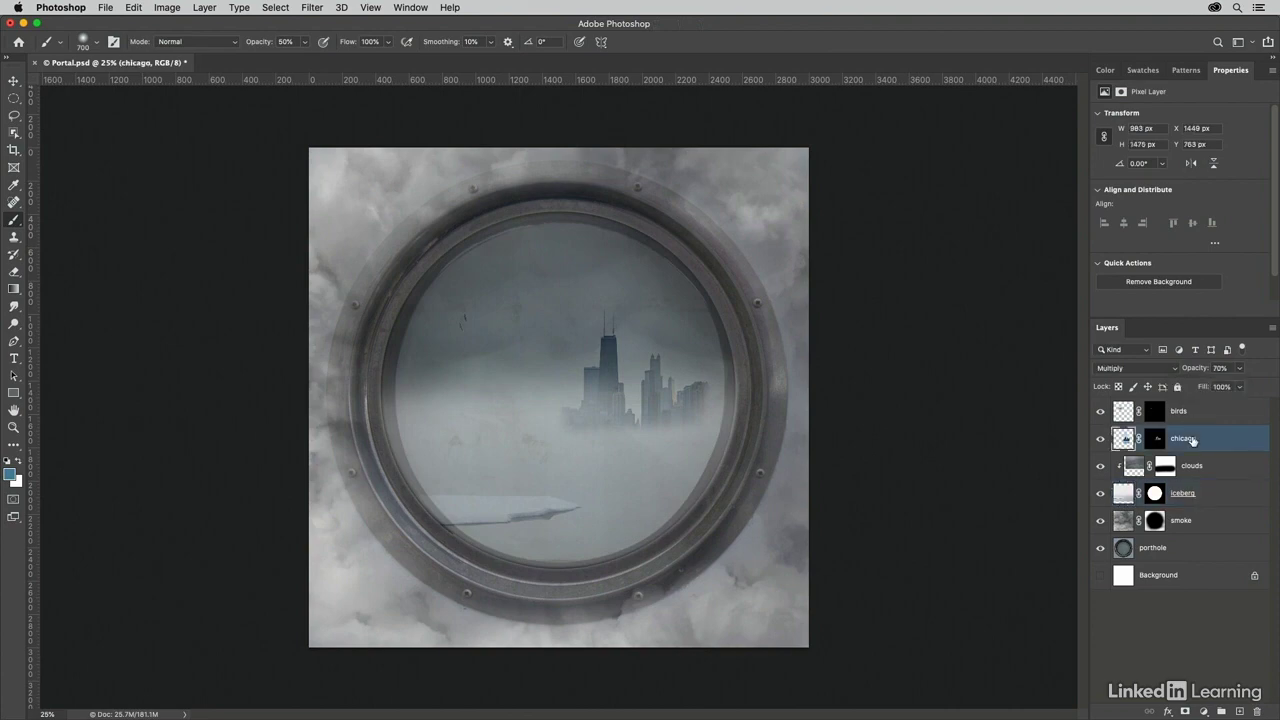
left_click(1241, 372)
left_click_drag(1242, 388, 1228, 390)
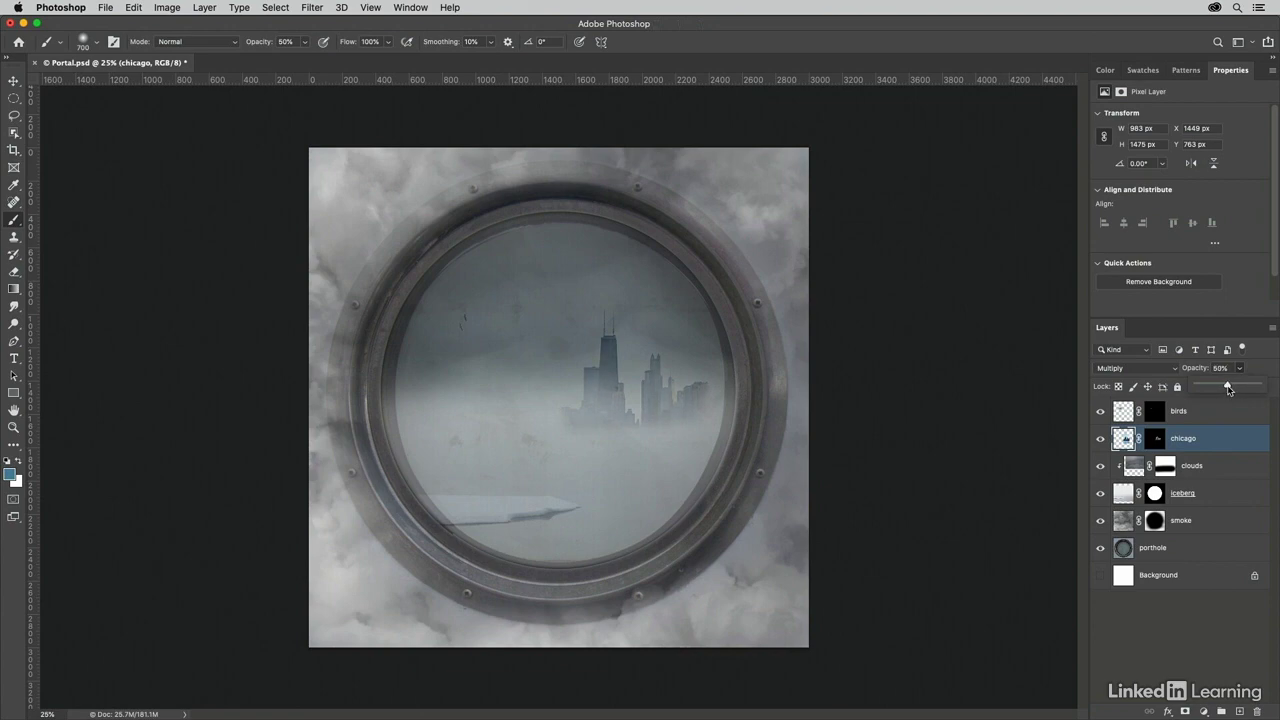
left_click(1247, 439)
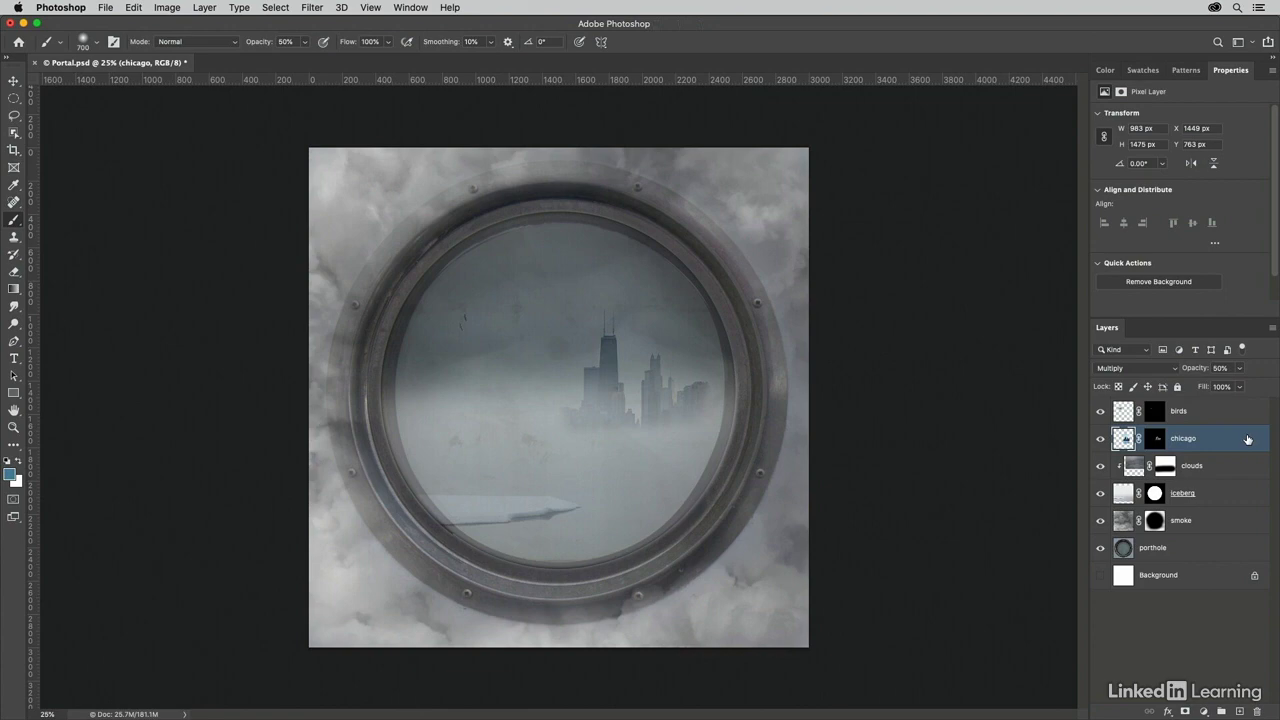